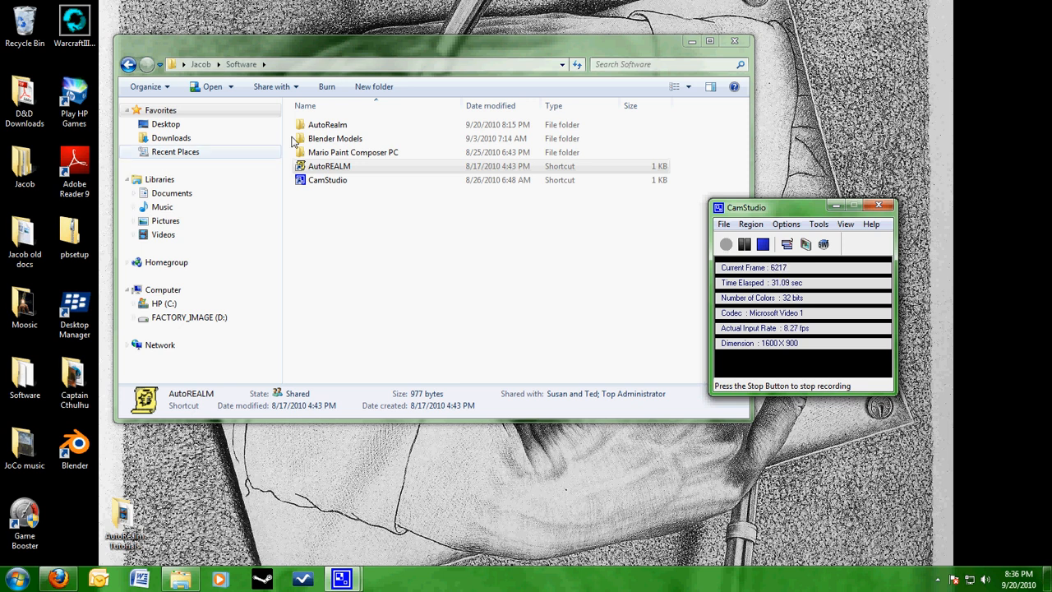
# - Launch AutoREALM from its shortcut in the Software folder
pyautogui.doubleClick(361, 167)
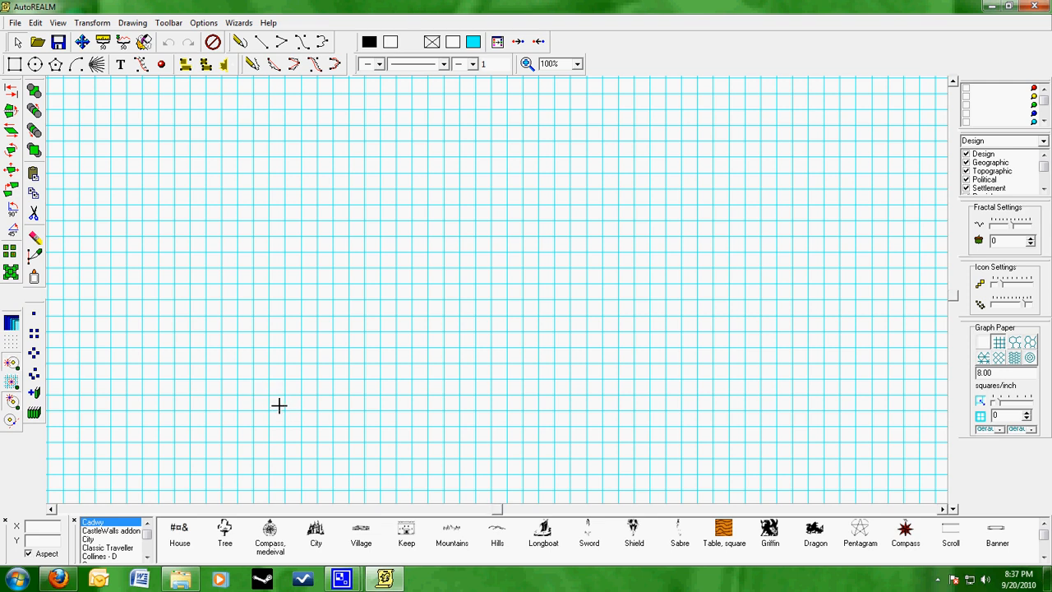
# - Switch to Firefox to check the upload progress of the tutorial video, and return to AutoREALM
pyautogui.click(59, 581)
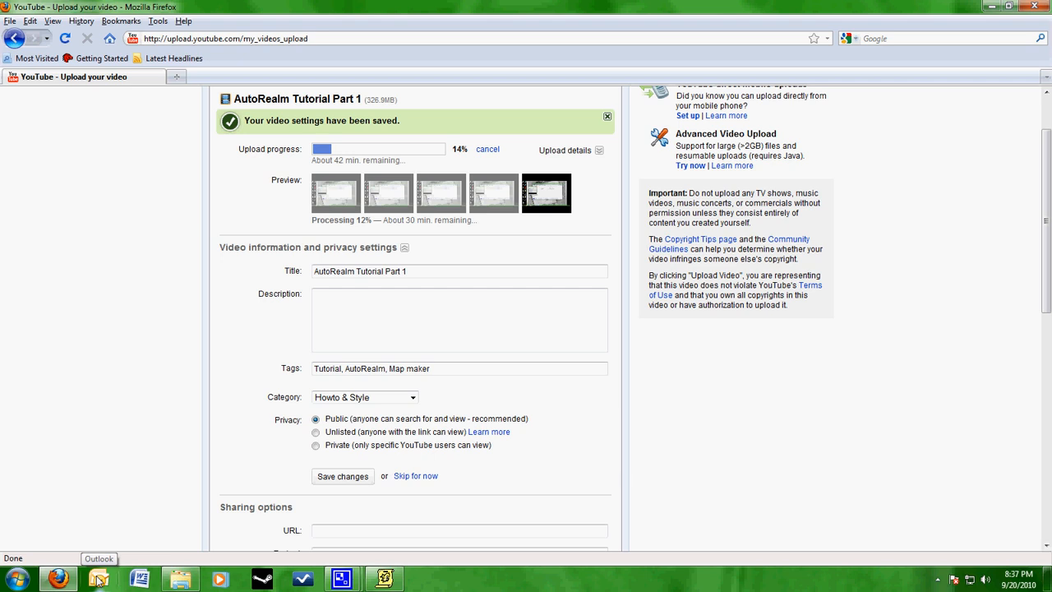
pyautogui.click(71, 578)
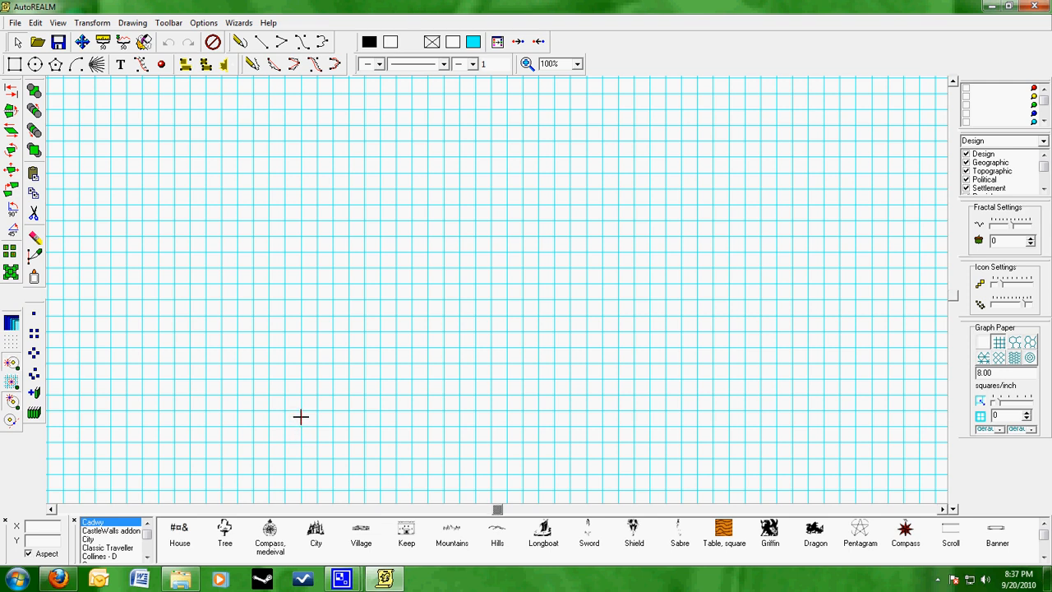
# - Open the saved map "Tutorial Map" from the AutoRealm folder
pyautogui.click(15, 23)
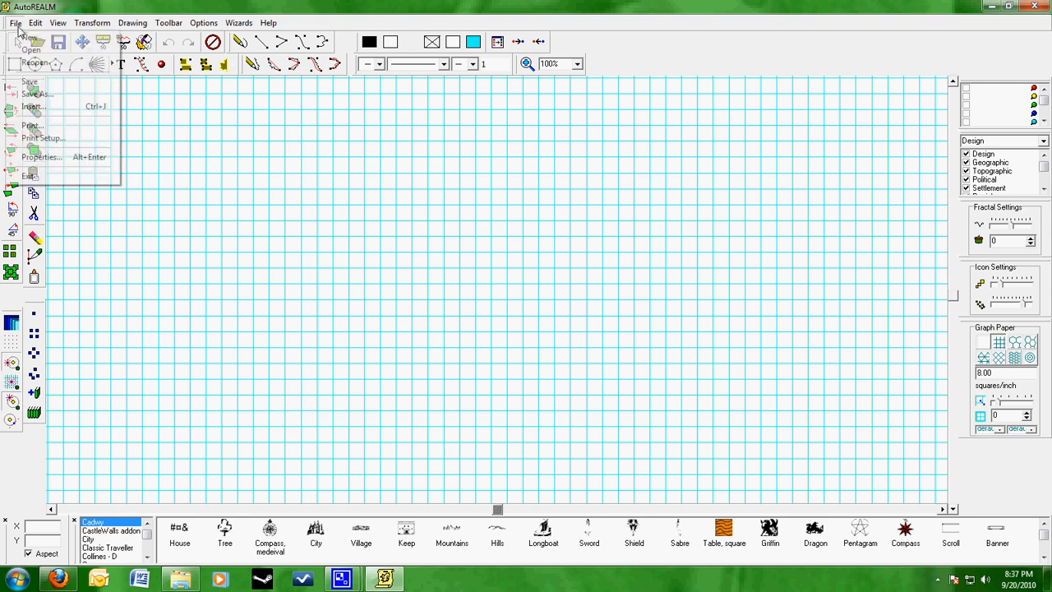
pyautogui.click(30, 51)
pyautogui.click(427, 197)
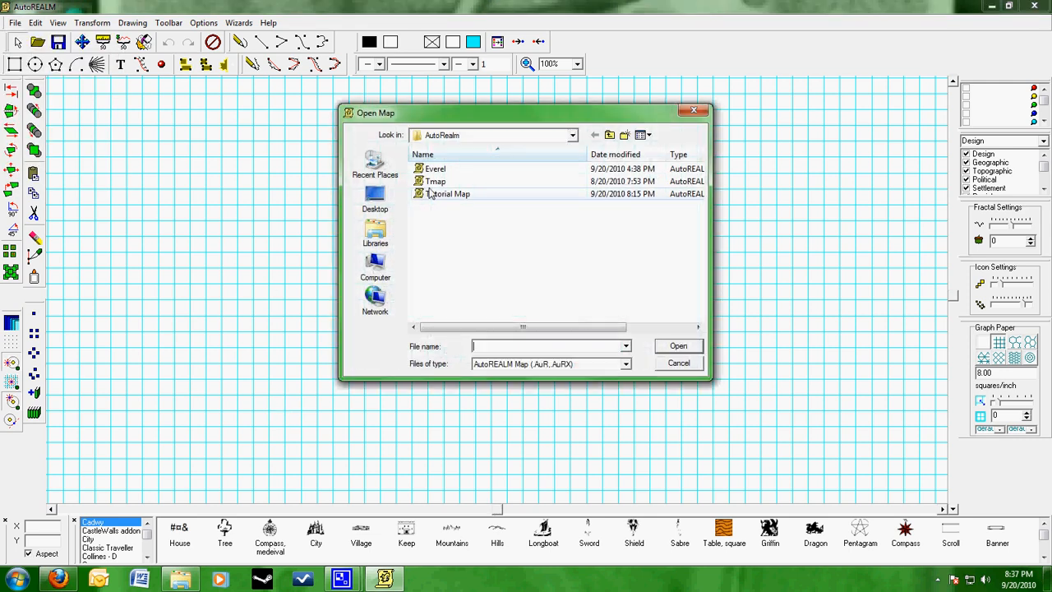
pyautogui.press('Return')
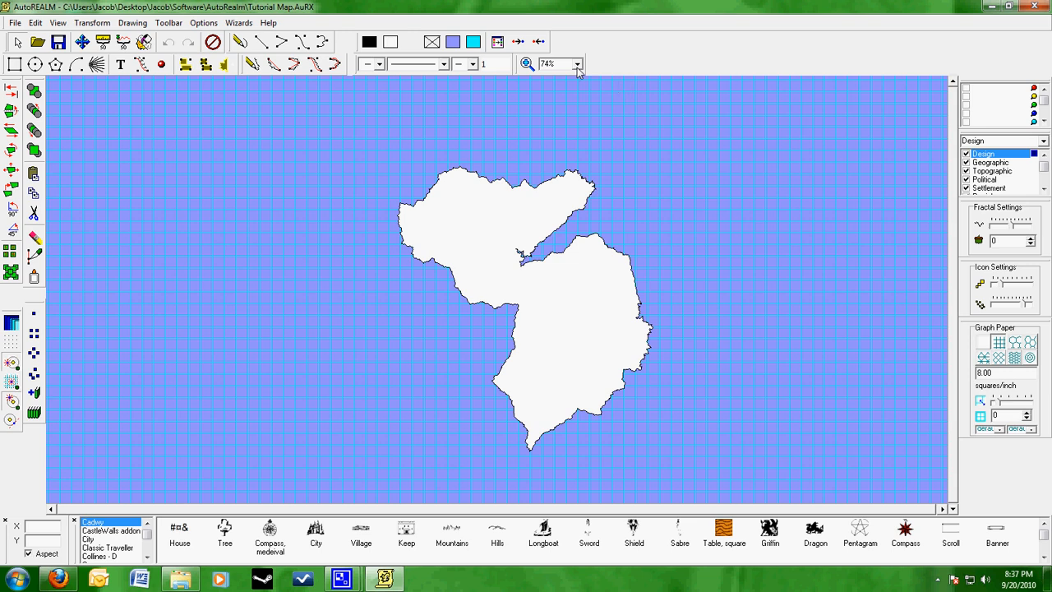
# - Inspect the map's landmass at 25% and 150% zoom, centring on the area between its two lobes
pyautogui.click(83, 43)
pyautogui.moveTo(476, 347); pyautogui.dragTo(423, 318)
pyautogui.click(577, 64)
pyautogui.click(561, 119)
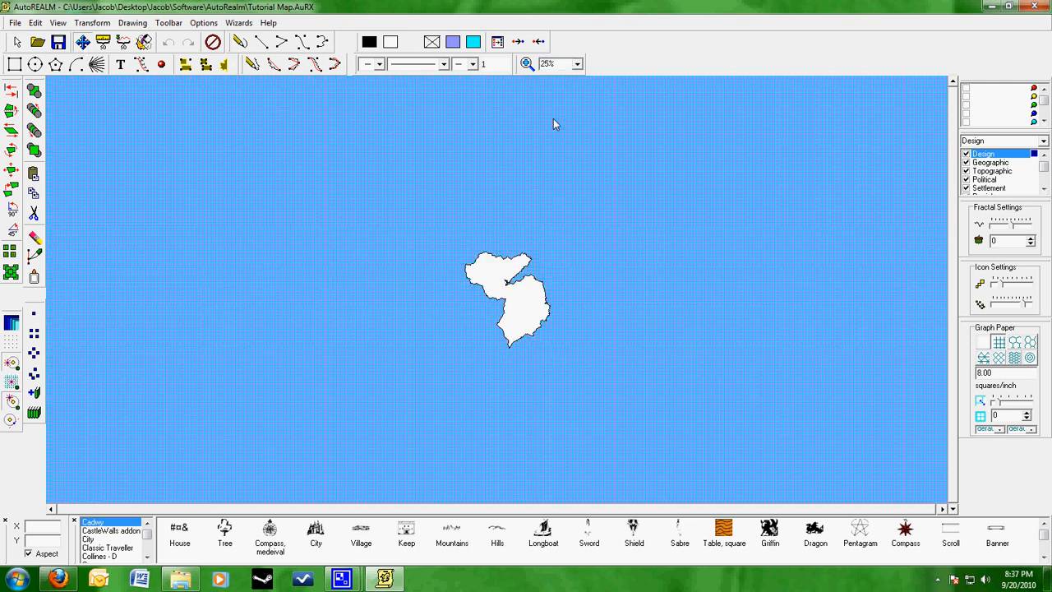
pyautogui.click(578, 64)
pyautogui.scroll(1, 582, 112)
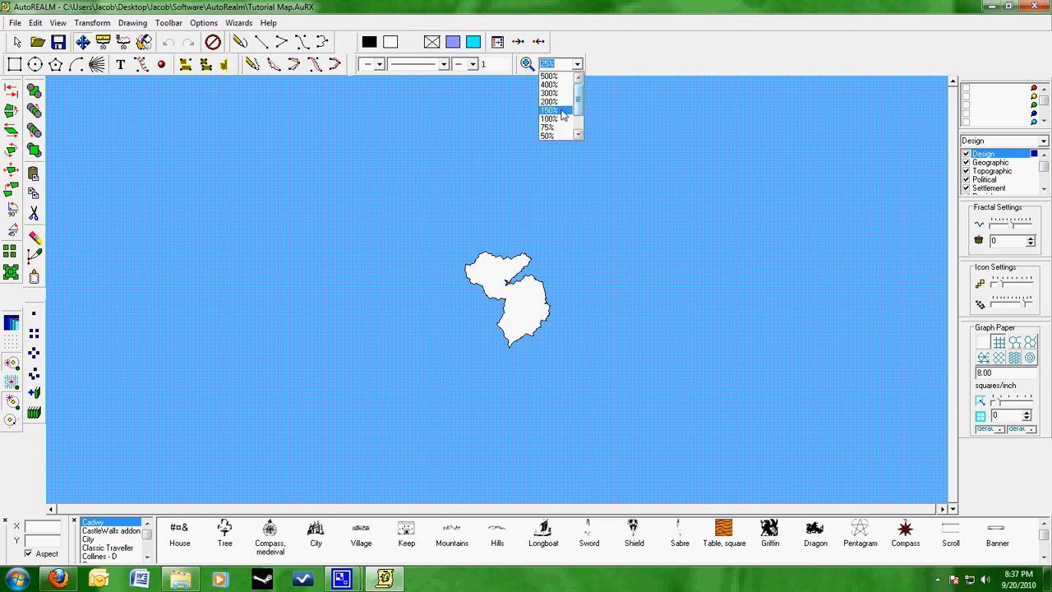
pyautogui.click(562, 111)
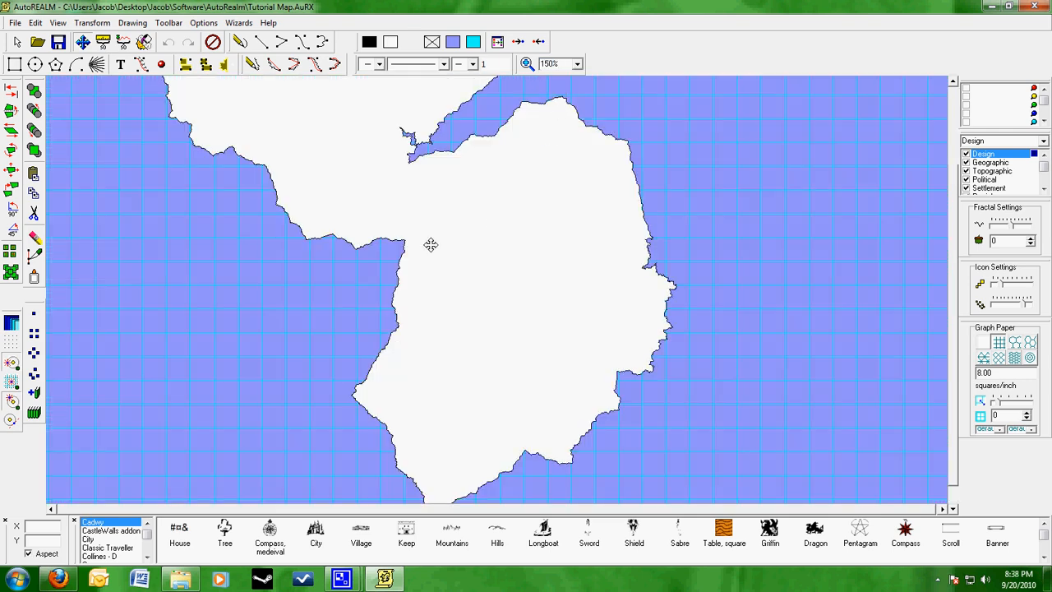
pyautogui.moveTo(225, 294); pyautogui.dragTo(289, 346)
# - Load the Overland Map icon collection and look through all its terrain icons
pyautogui.moveTo(147, 558); pyautogui.dragTo(143, 559)
pyautogui.click(147, 526)
pyautogui.click(147, 526)
pyautogui.click(128, 539)
pyautogui.click(124, 531)
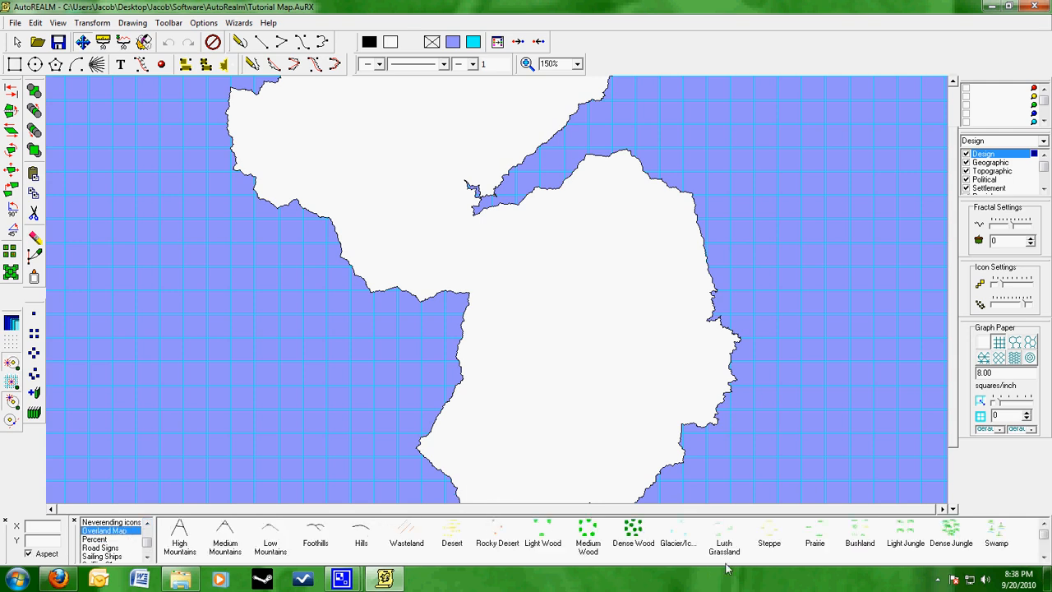
pyautogui.click(1045, 557)
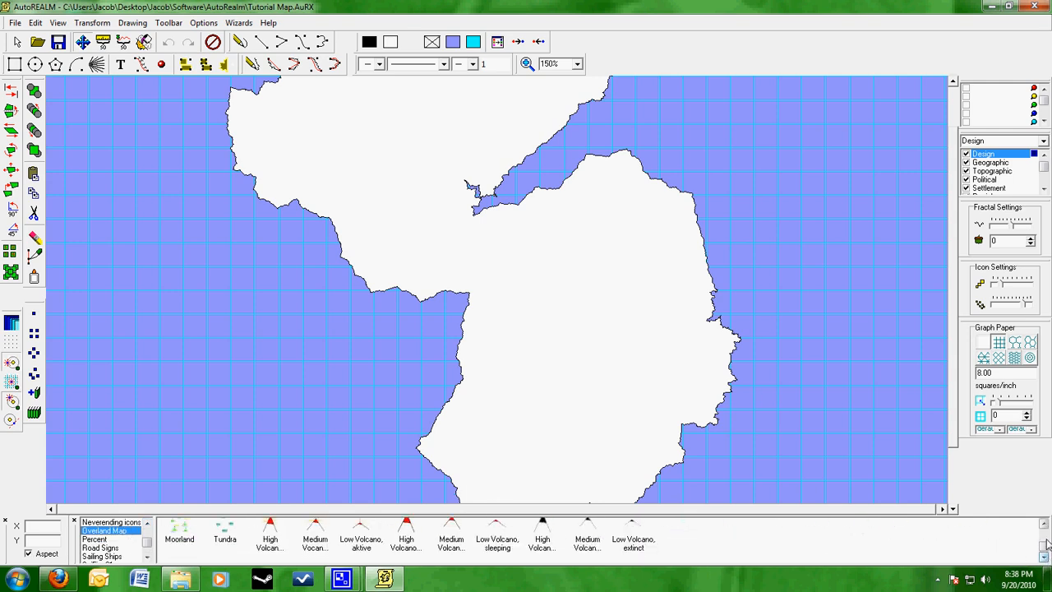
pyautogui.click(1044, 524)
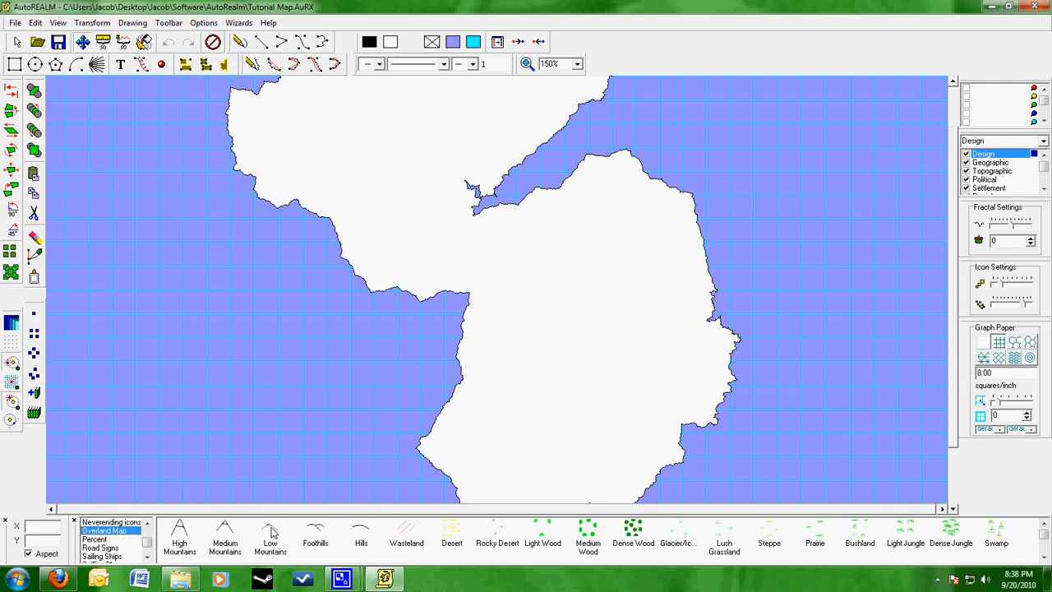
# - Place seven single Medium Mountains icons across the northern part of the southern landmass
pyautogui.click(225, 533)
pyautogui.click(475, 255)
pyautogui.click(518, 241)
pyautogui.click(545, 231)
pyautogui.click(626, 243)
pyautogui.click(623, 255)
pyautogui.click(586, 228)
pyautogui.click(589, 236)
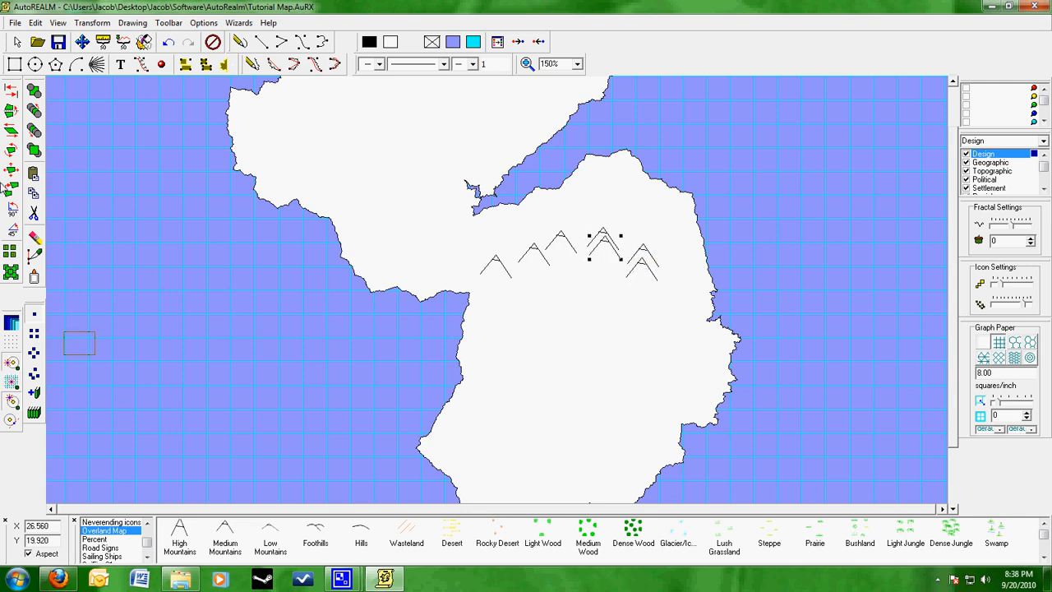
# - Select all the individually placed mountain icons and delete them
pyautogui.click(17, 42)
pyautogui.moveTo(438, 210); pyautogui.dragTo(743, 327)
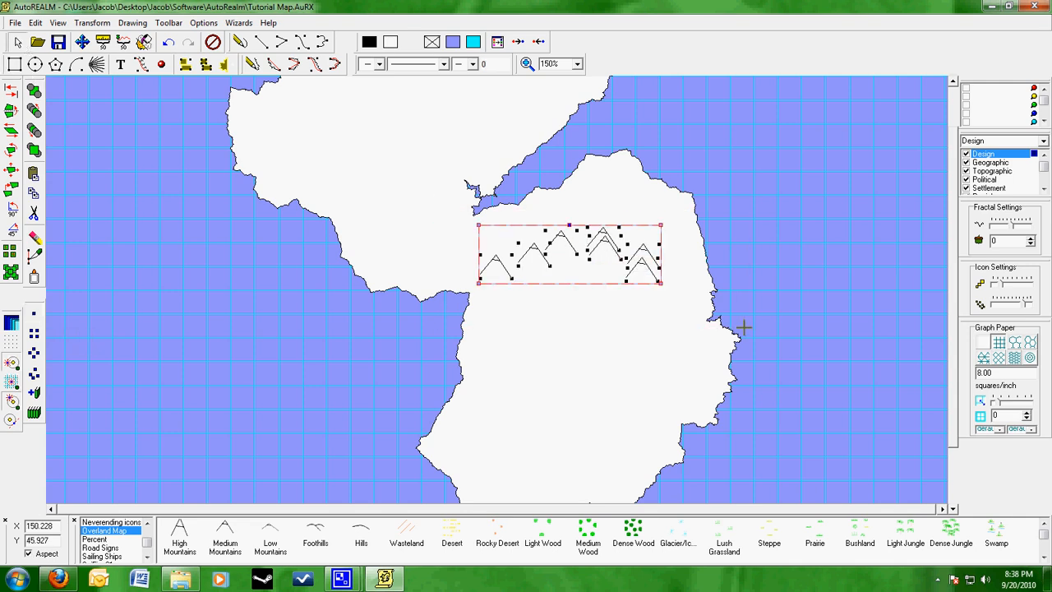
pyautogui.press('Delete')
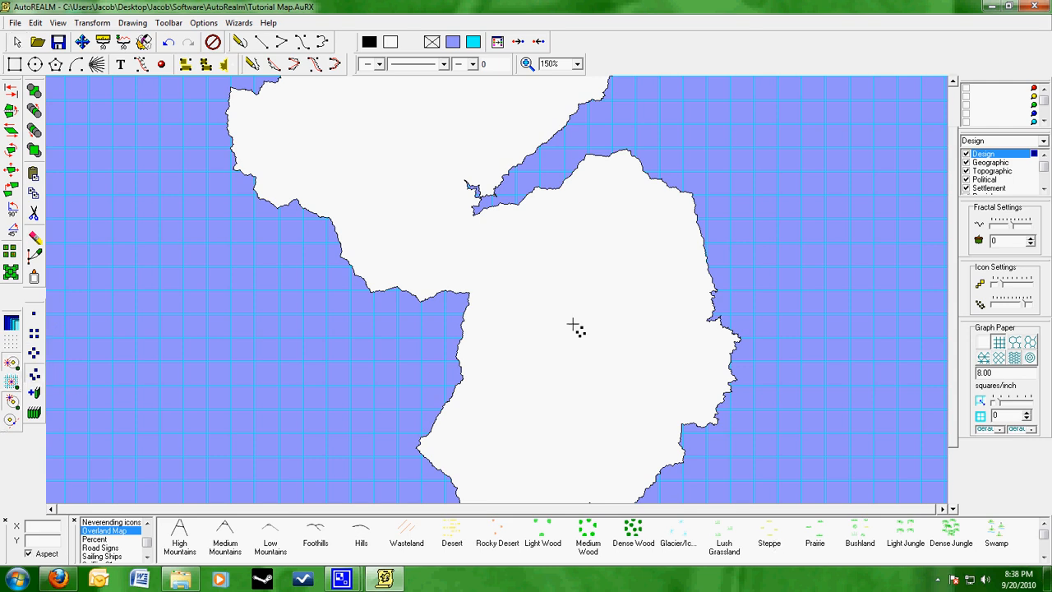
# - Scatter Medium Mountains over the northwest of the southern landmass and Lush Grassland over its middle and east
pyautogui.moveTo(482, 277); pyautogui.dragTo(612, 196)
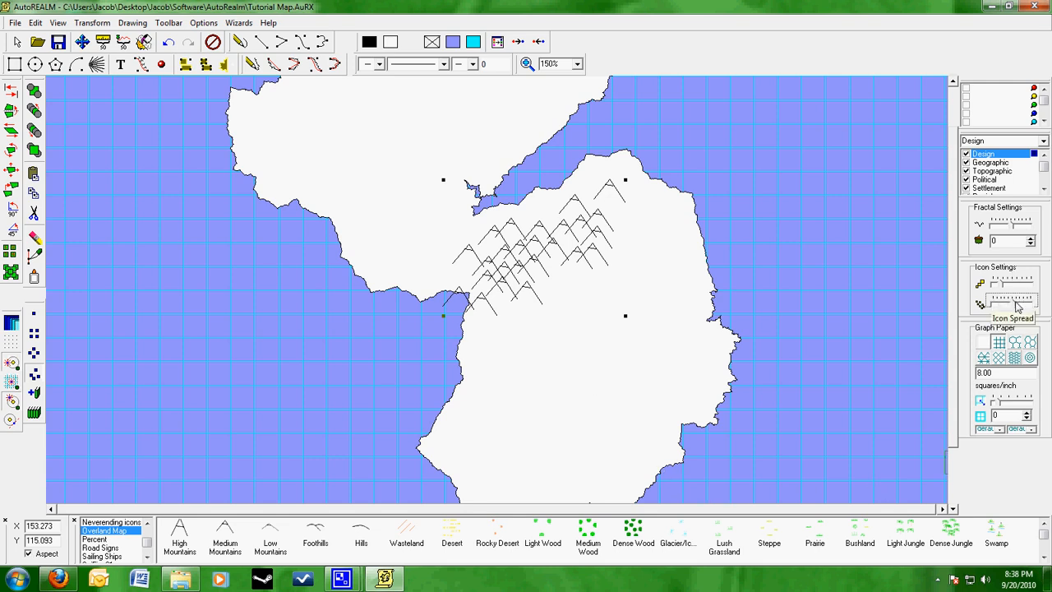
pyautogui.moveTo(1012, 304); pyautogui.dragTo(1022, 309)
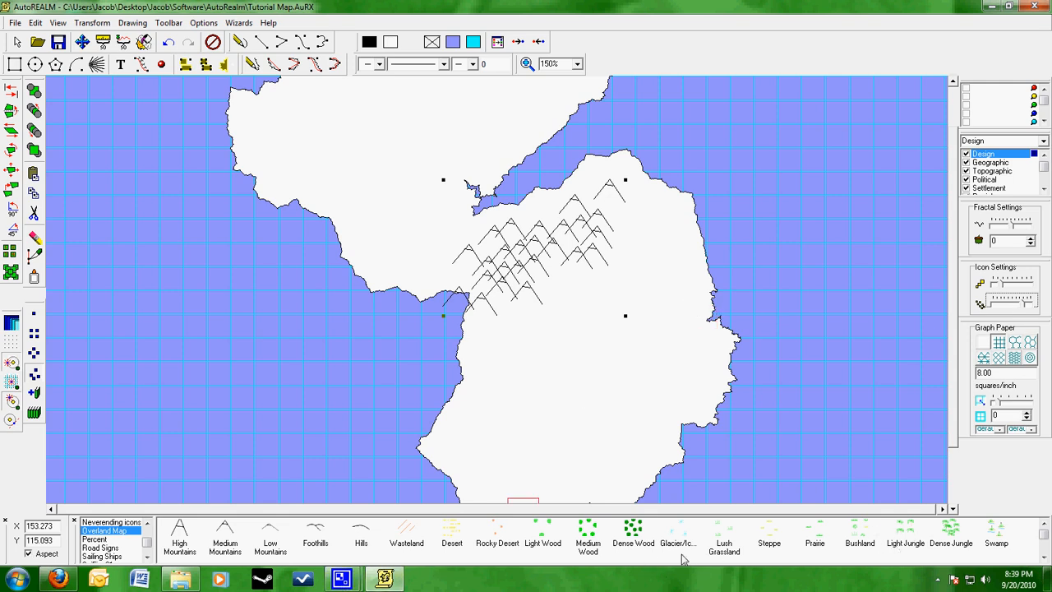
pyautogui.click(728, 536)
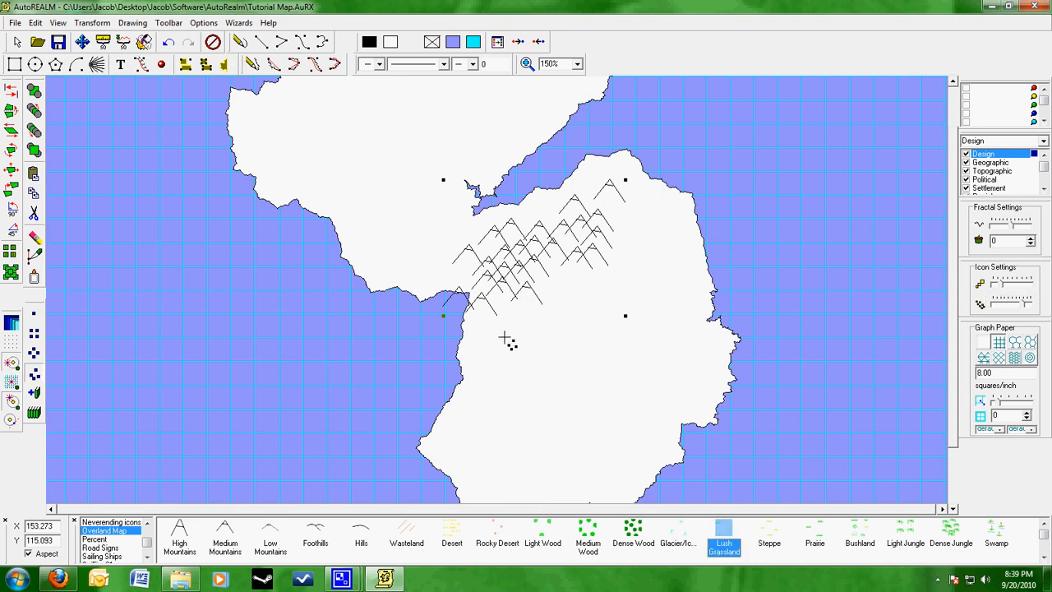
pyautogui.moveTo(484, 350); pyautogui.dragTo(670, 372)
pyautogui.moveTo(608, 381); pyautogui.dragTo(656, 239)
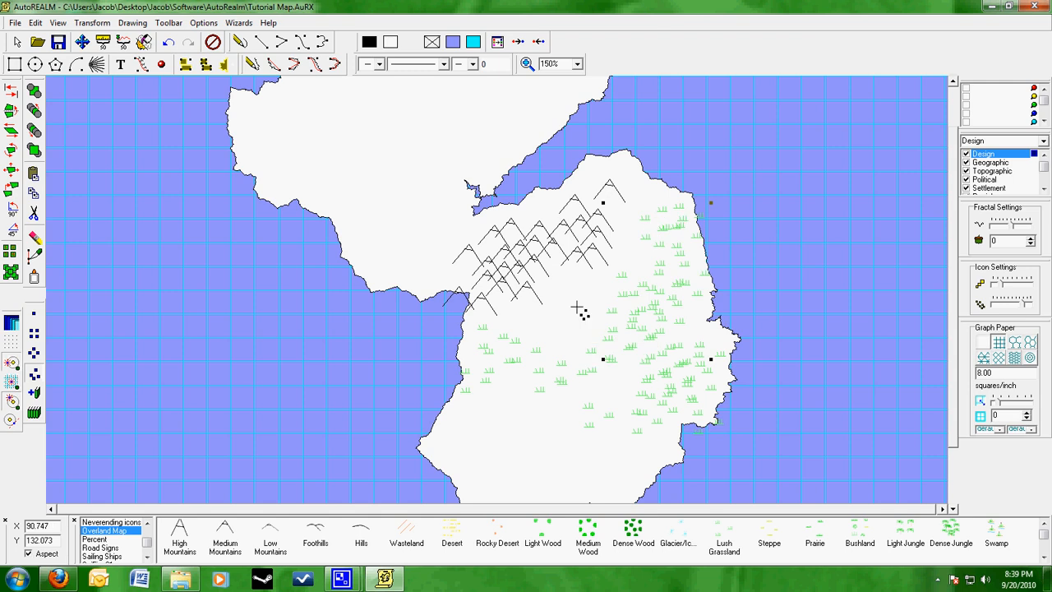
pyautogui.moveTo(534, 428)
pyautogui.mouseDown()
pyautogui.moveTo(471, 420)
pyautogui.moveTo(505, 424)
pyautogui.mouseUp()
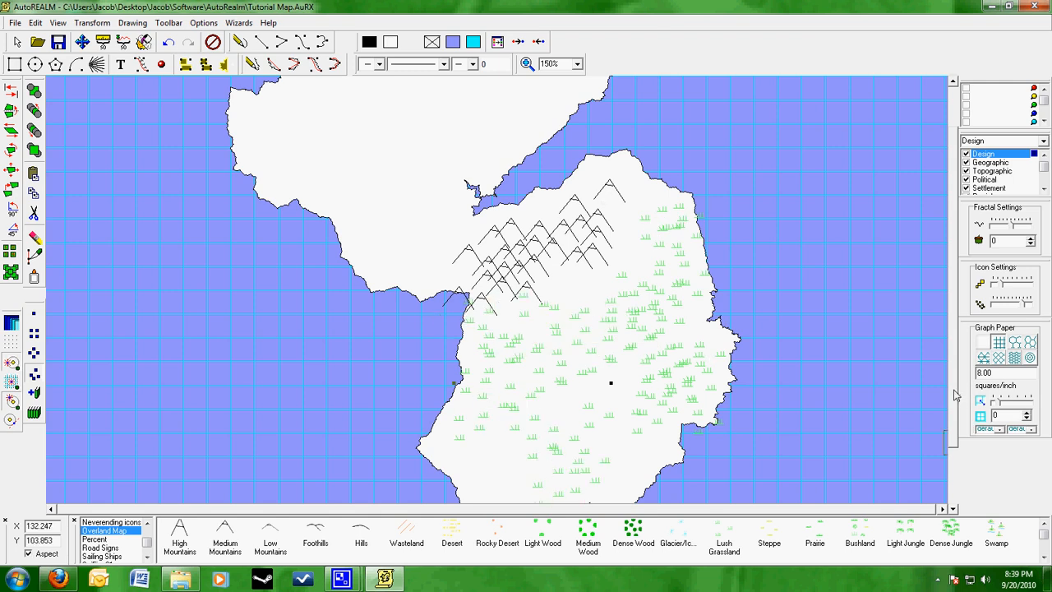
# - Scatter Glacier/Ice icons along the whole north coast of the northern landmass
pyautogui.scroll(2, 953, 367)
pyautogui.scroll(1, 953, 367)
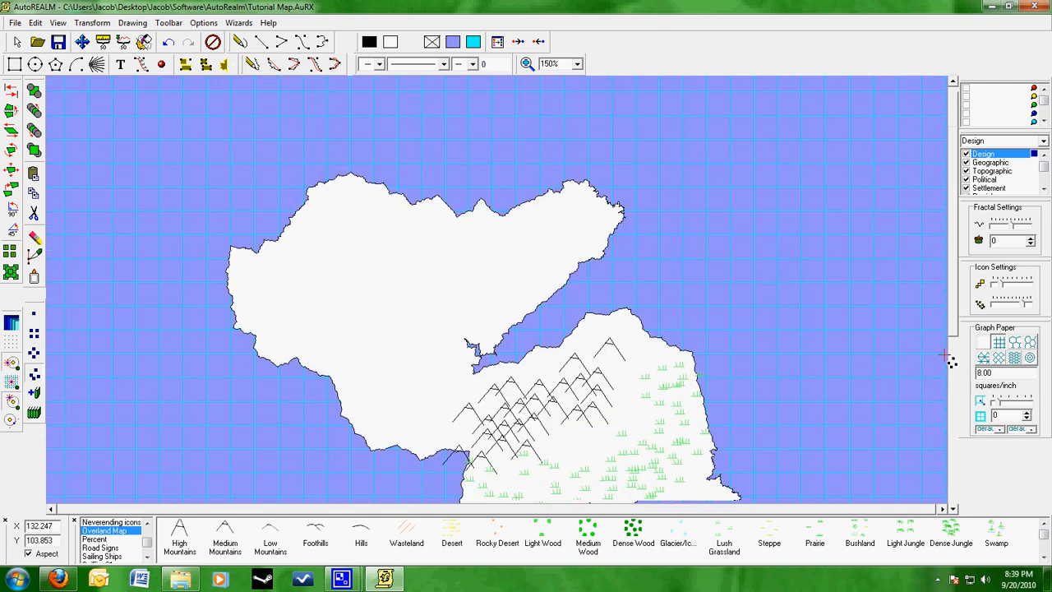
pyautogui.click(674, 535)
pyautogui.moveTo(620, 220)
pyautogui.mouseDown()
pyautogui.moveTo(559, 183)
pyautogui.moveTo(347, 169)
pyautogui.moveTo(248, 200)
pyautogui.moveTo(400, 136)
pyautogui.moveTo(493, 115)
pyautogui.mouseUp()
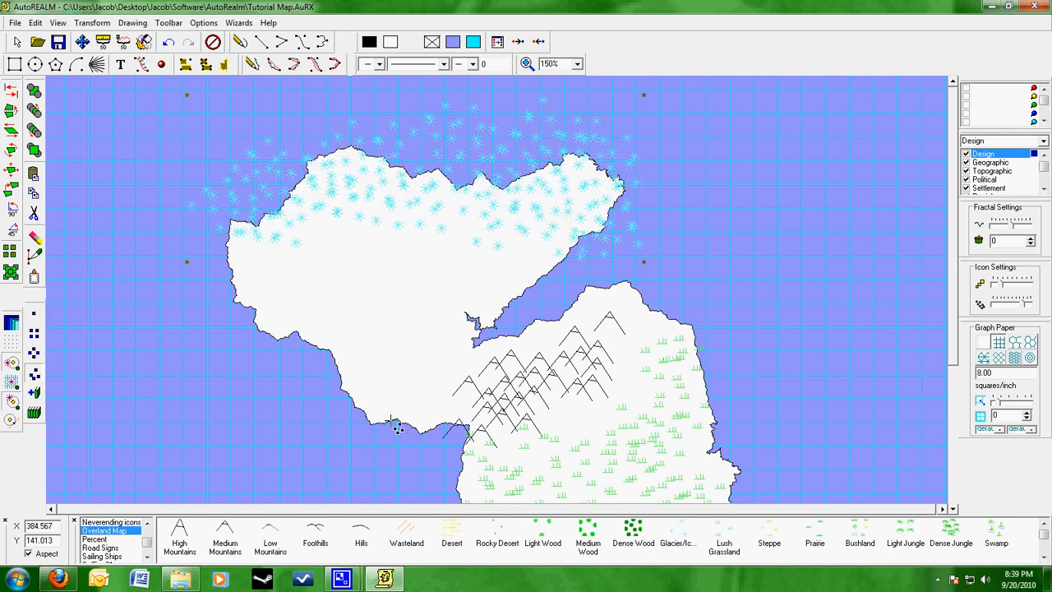
# - Scatter Hills through the middle of the northern landmass and Wasteland over its western end
pyautogui.click(361, 532)
pyautogui.moveTo(337, 363)
pyautogui.mouseDown()
pyautogui.moveTo(362, 374)
pyautogui.moveTo(424, 253)
pyautogui.mouseUp()
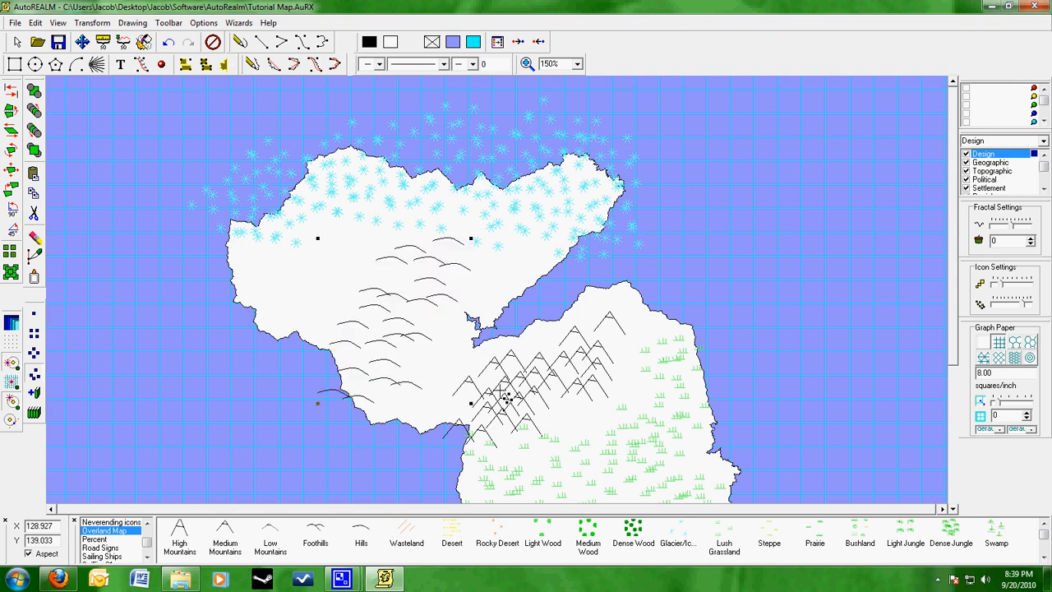
pyautogui.click(406, 533)
pyautogui.moveTo(223, 275)
pyautogui.mouseDown()
pyautogui.moveTo(270, 291)
pyautogui.moveTo(312, 278)
pyautogui.moveTo(322, 254)
pyautogui.moveTo(247, 262)
pyautogui.mouseUp()
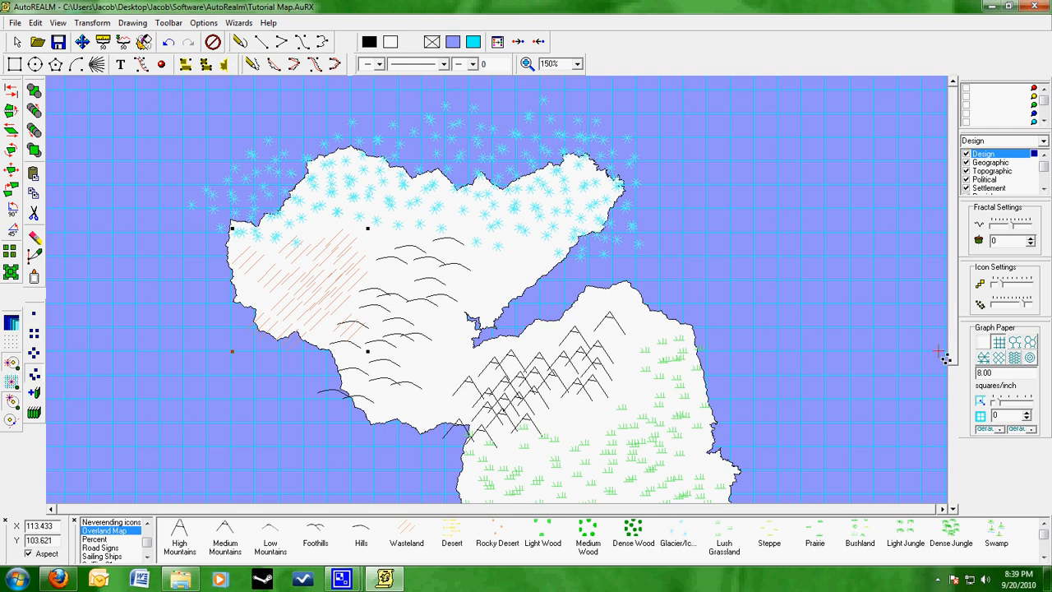
# - Scatter Light Jungle in a diagonal band along the southeast side of the northern landmass, east of the hills
pyautogui.scroll(-3, 956, 349)
pyautogui.scroll(3, 955, 359)
pyautogui.click(905, 530)
pyautogui.moveTo(408, 405); pyautogui.dragTo(546, 246)
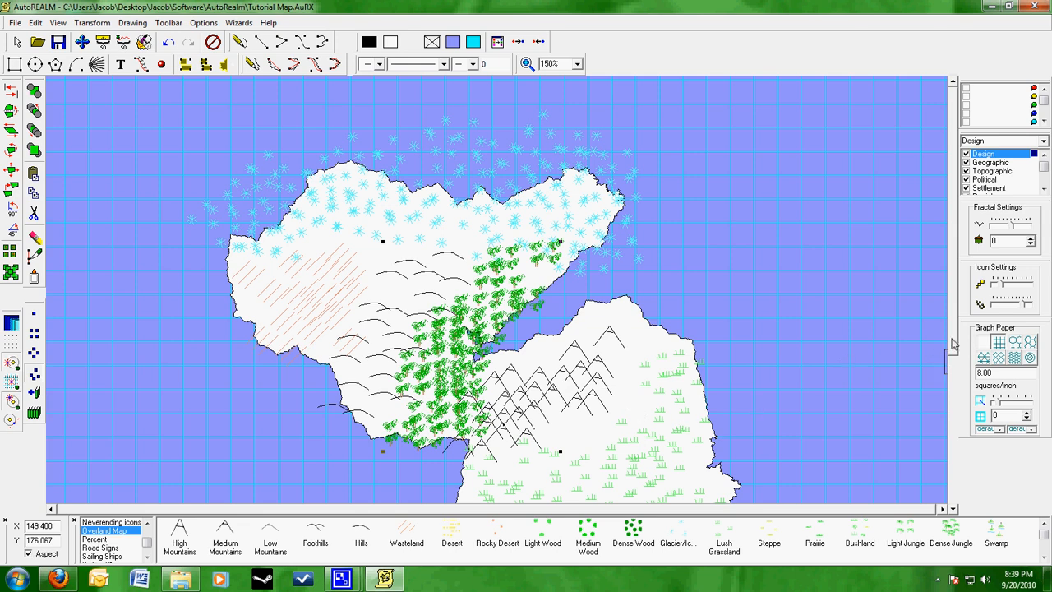
# - Scatter Desert icons over the southern tip of the southern landmass
pyautogui.scroll(-7, 953, 354)
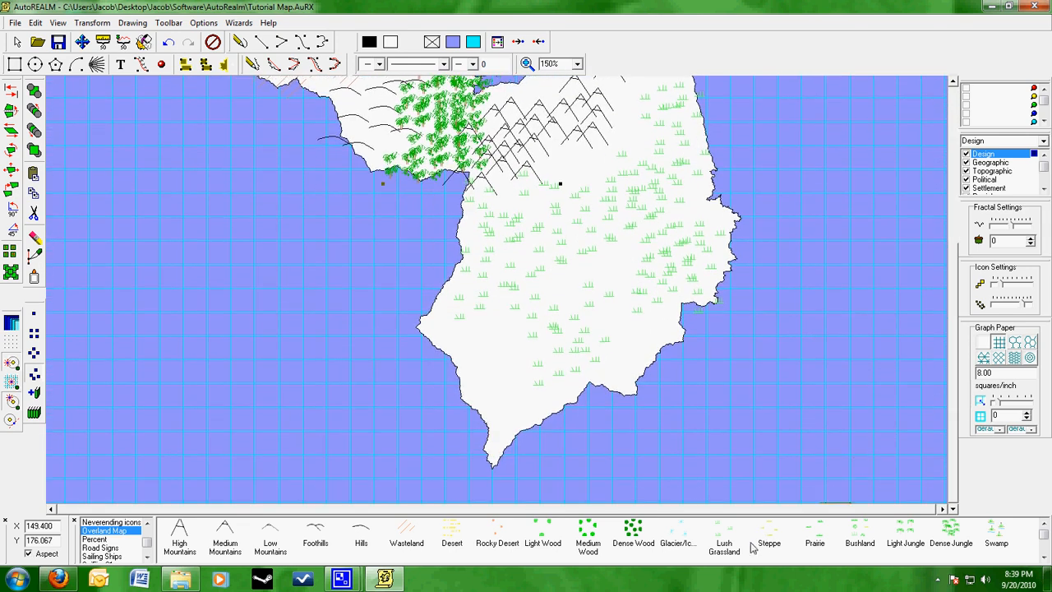
pyautogui.click(444, 527)
pyautogui.moveTo(501, 353)
pyautogui.mouseDown()
pyautogui.moveTo(497, 338)
pyautogui.moveTo(501, 402)
pyautogui.moveTo(585, 343)
pyautogui.mouseUp()
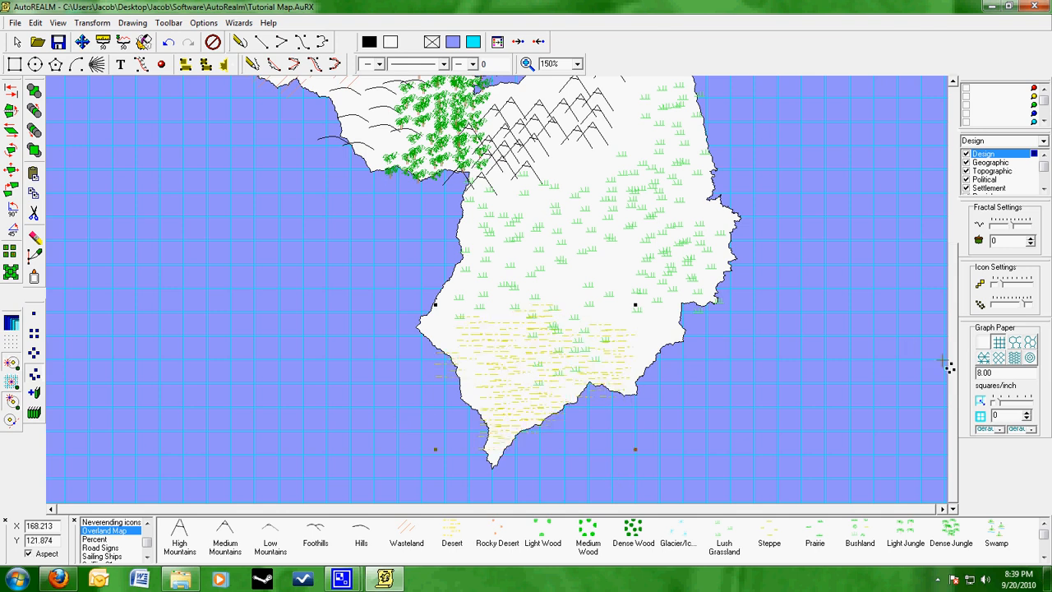
# - Switch the icon collection from Overland Map to City
pyautogui.moveTo(953, 359)
pyautogui.mouseDown()
pyautogui.moveTo(961, 325)
pyautogui.moveTo(1027, 315)
pyautogui.moveTo(964, 326)
pyautogui.mouseUp()
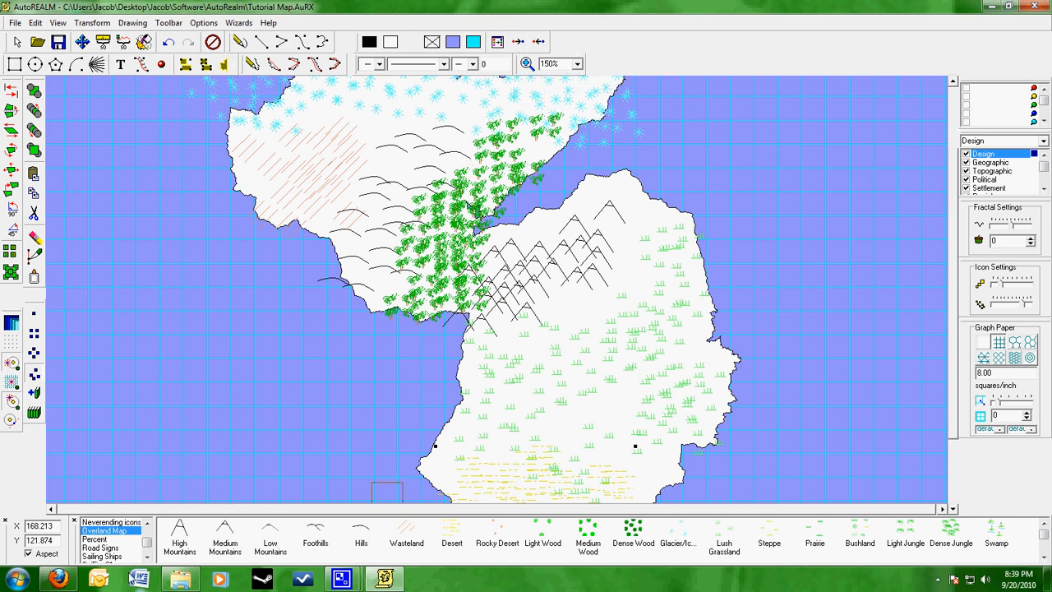
pyautogui.click(148, 523)
pyautogui.click(147, 523)
pyautogui.click(147, 523)
pyautogui.click(147, 523)
pyautogui.click(147, 523)
pyautogui.click(147, 523)
pyautogui.click(147, 524)
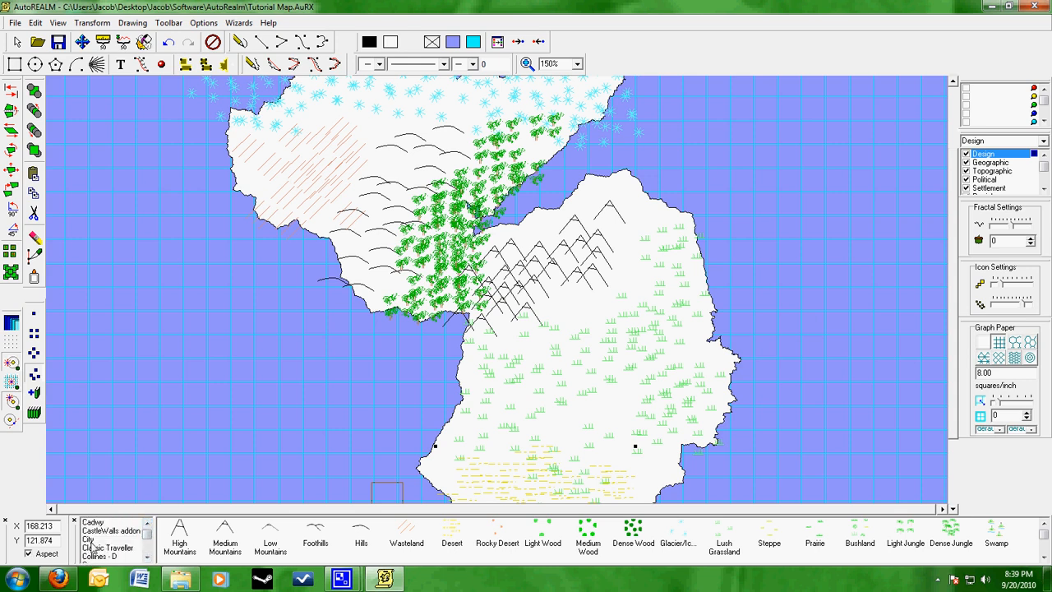
pyautogui.click(92, 539)
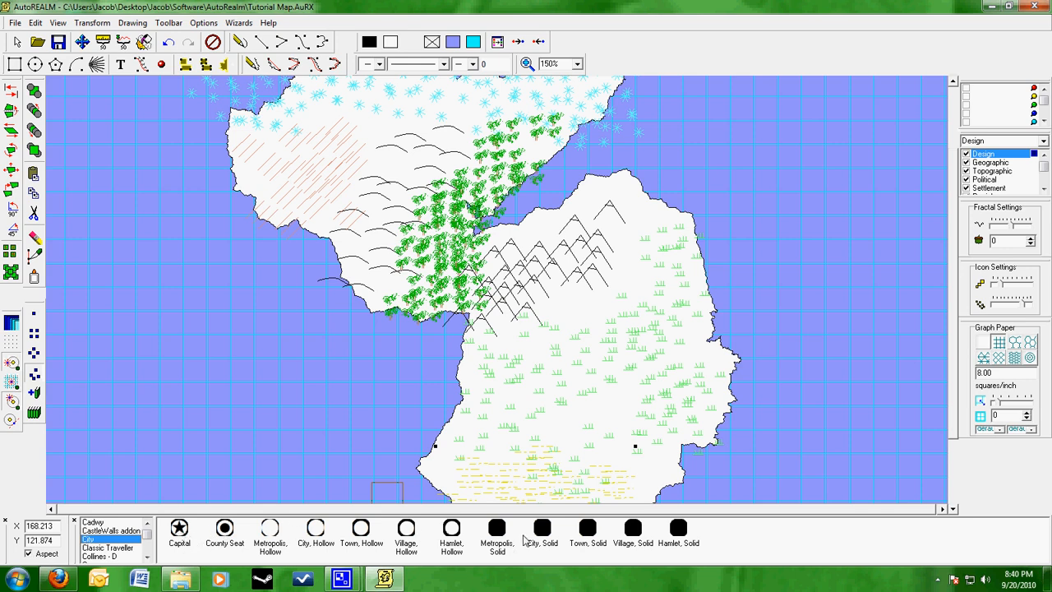
# - Try out a Town, Solid and a Metropolis, Solid icon on the southern grassland, and delete both
pyautogui.moveTo(588, 530); pyautogui.dragTo(565, 397)
pyautogui.moveTo(496, 532); pyautogui.dragTo(641, 419)
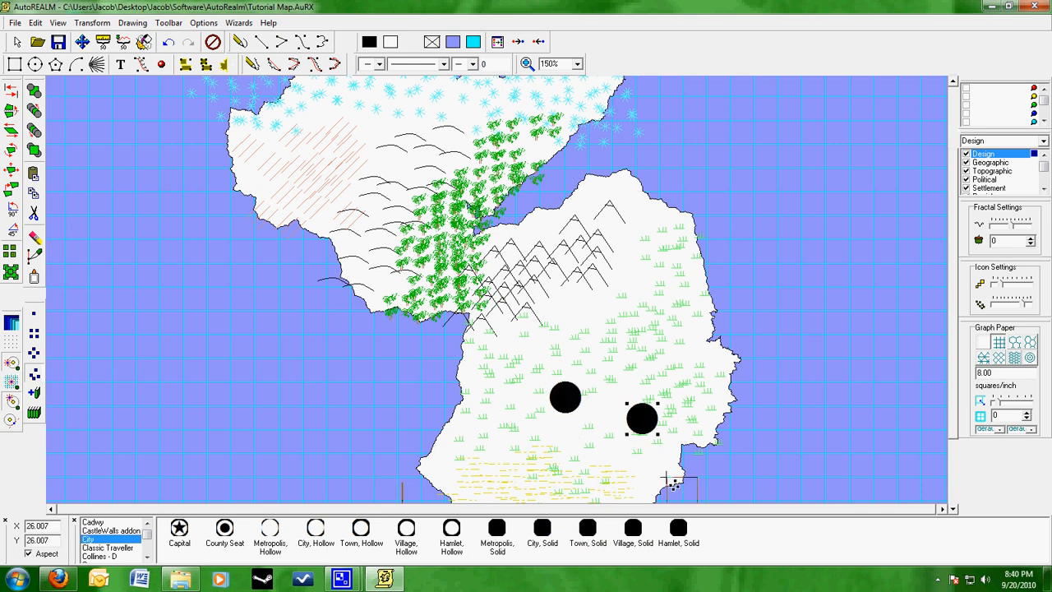
pyautogui.click(566, 398)
pyautogui.press('Delete')
pyautogui.click(649, 425)
pyautogui.press('Delete')
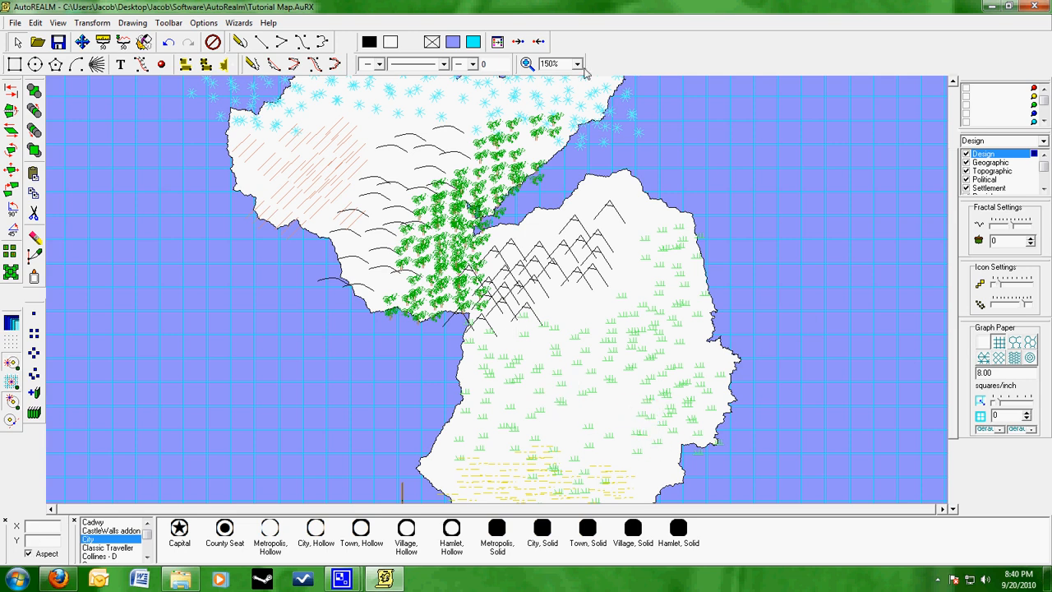
# - Place a Capital icon on the southern landmass's west coast and City, Solid icons at two east-coast spots and just south of the mountains
pyautogui.click(576, 64)
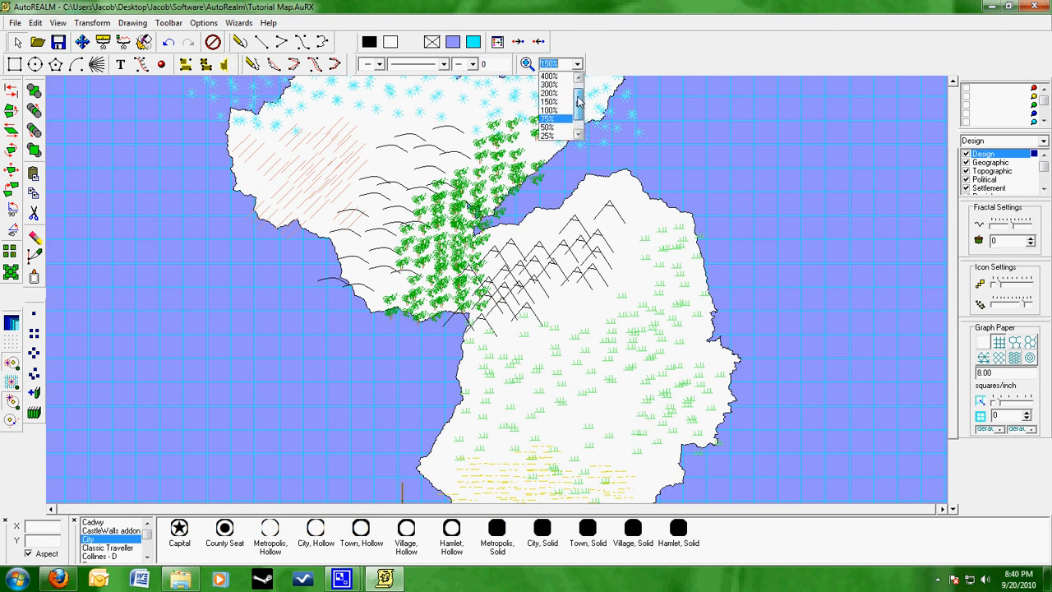
pyautogui.click(548, 93)
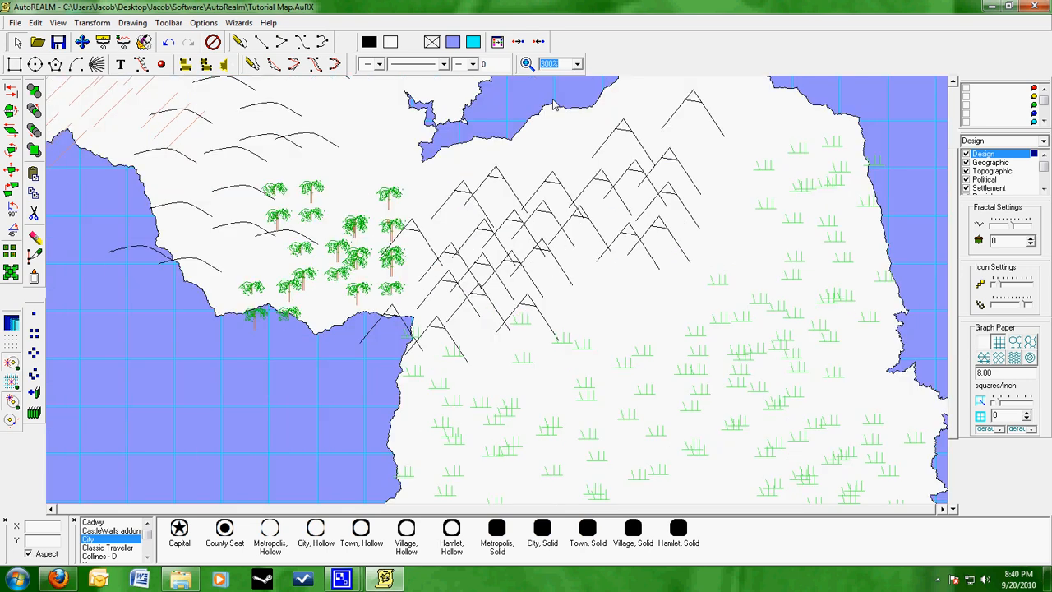
pyautogui.click(83, 41)
pyautogui.moveTo(591, 343); pyautogui.dragTo(602, 252)
pyautogui.click(179, 532)
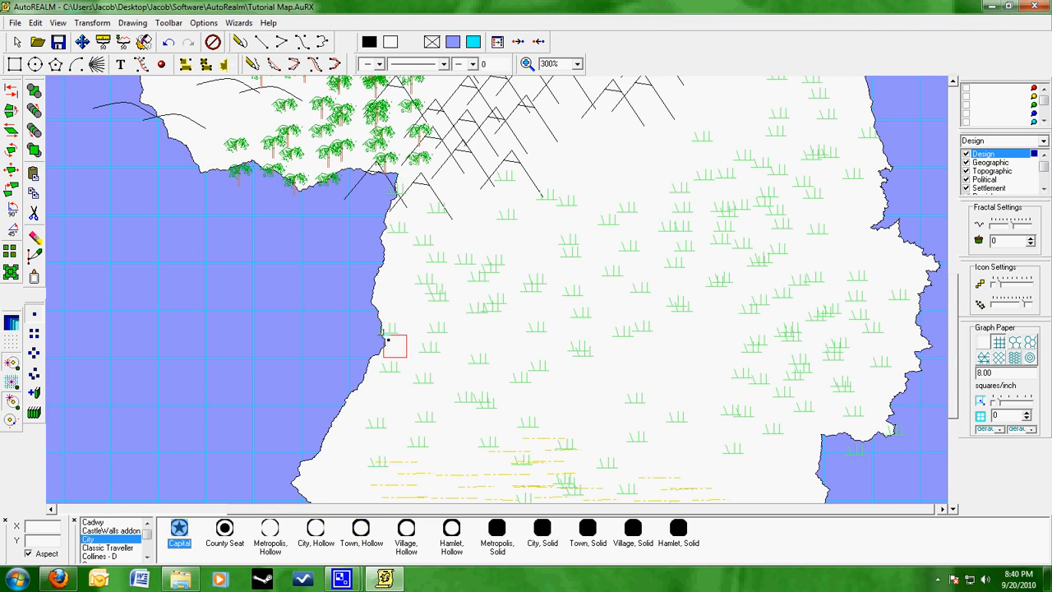
pyautogui.click(387, 339)
pyautogui.click(541, 530)
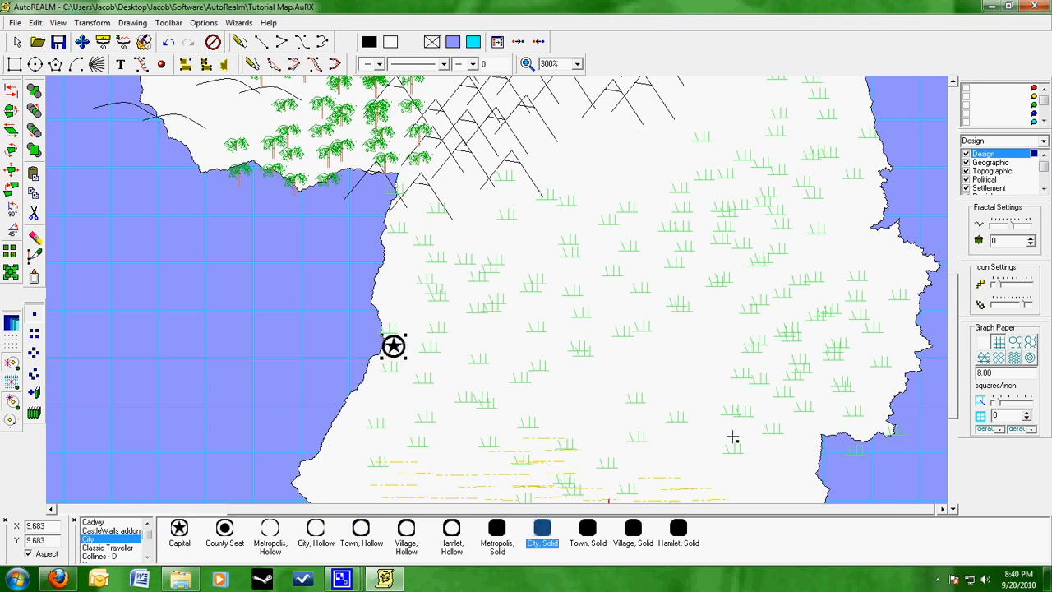
pyautogui.click(869, 409)
pyautogui.click(858, 171)
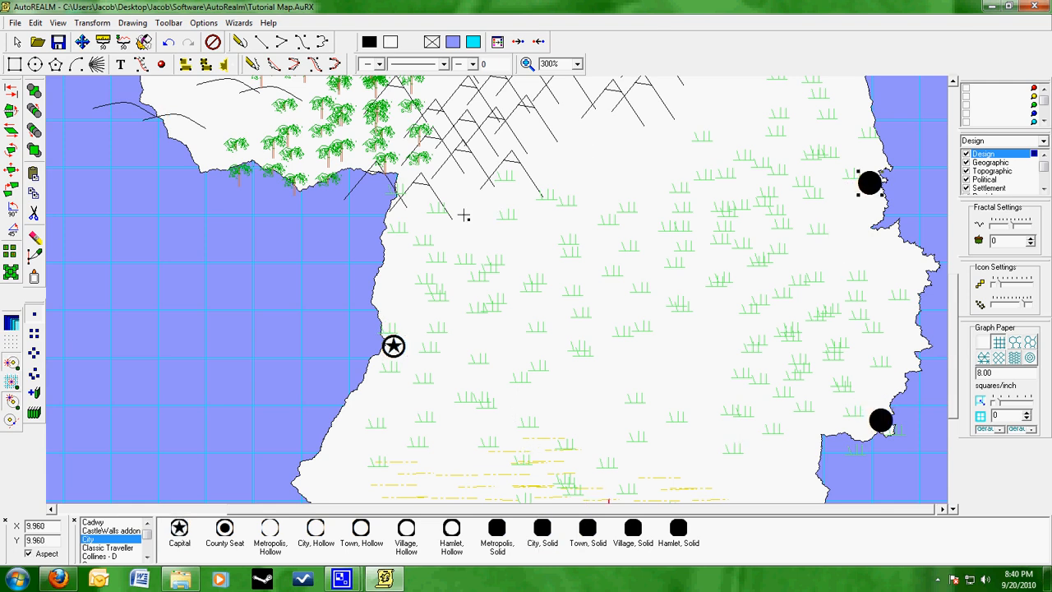
pyautogui.click(461, 213)
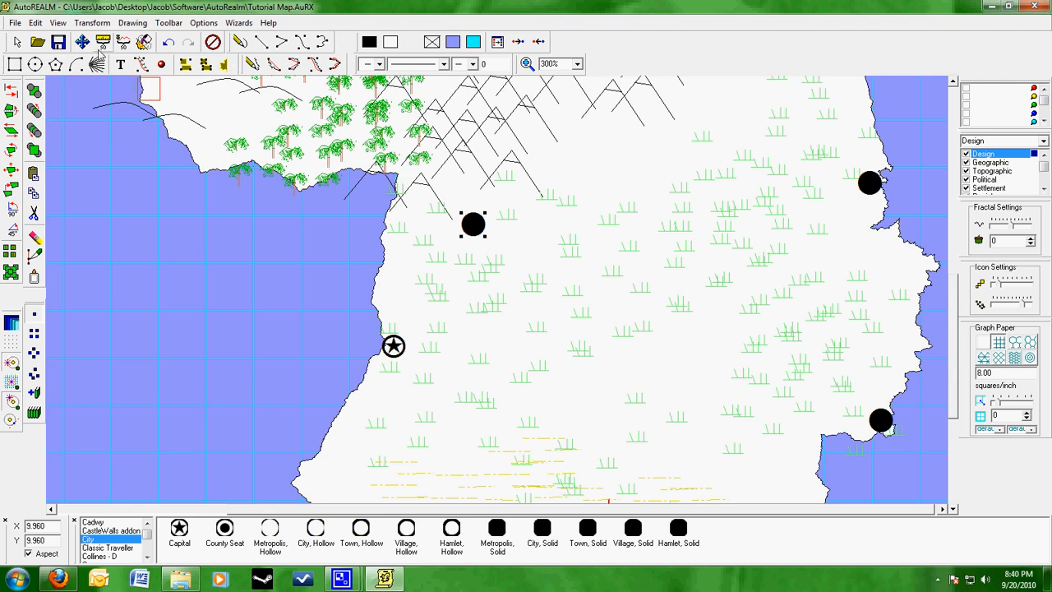
# - Try green as the object color for the City icon south of the mountains, and set it back to black
pyautogui.keyDown('shift'); pyautogui.click(868, 183); pyautogui.keyUp('shift')
pyautogui.click(466, 222)
pyautogui.click(369, 43)
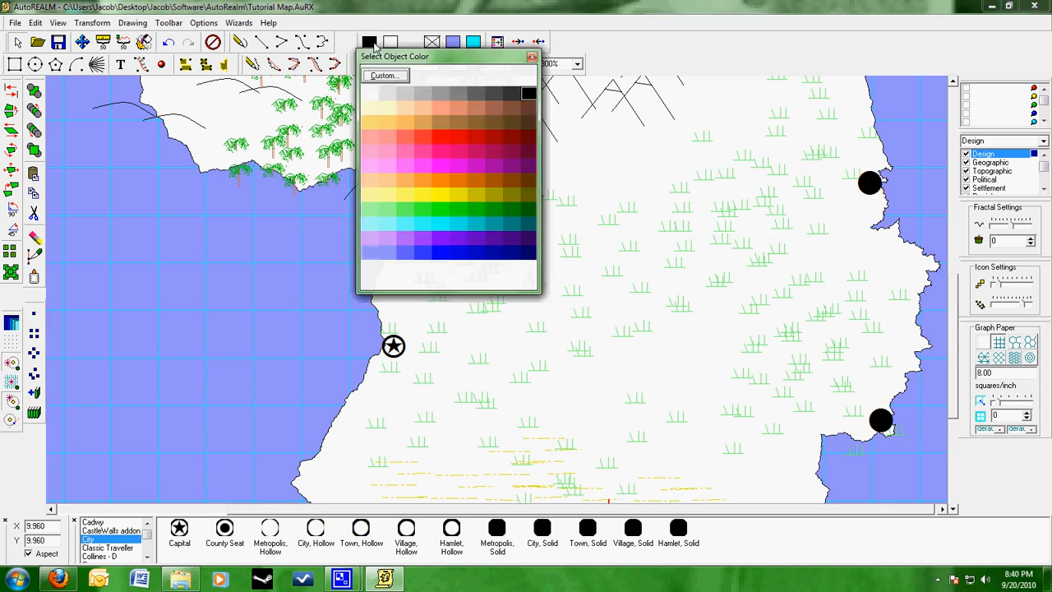
pyautogui.click(446, 216)
pyautogui.click(370, 42)
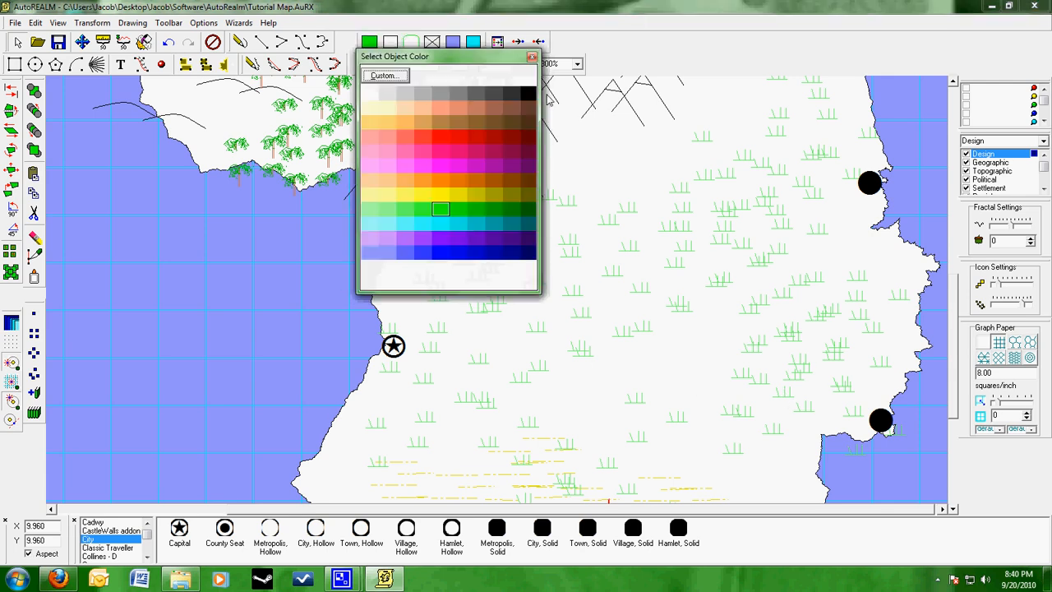
pyautogui.click(529, 92)
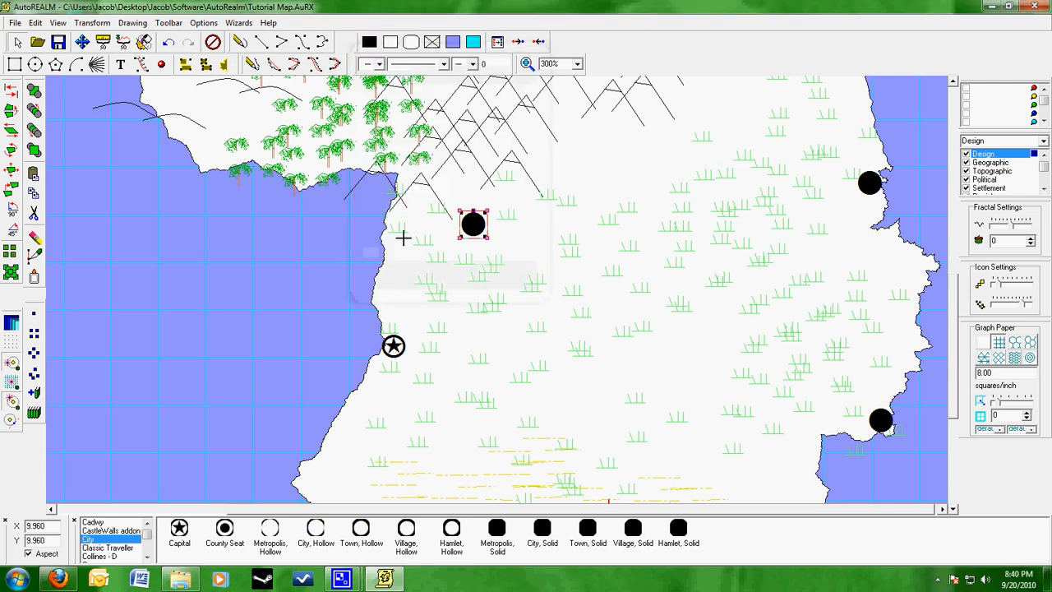
# - Select the three City icons together as a group, and finish with only the west-coast Capital icon selected
pyautogui.click(83, 43)
pyautogui.moveTo(491, 364); pyautogui.dragTo(402, 364)
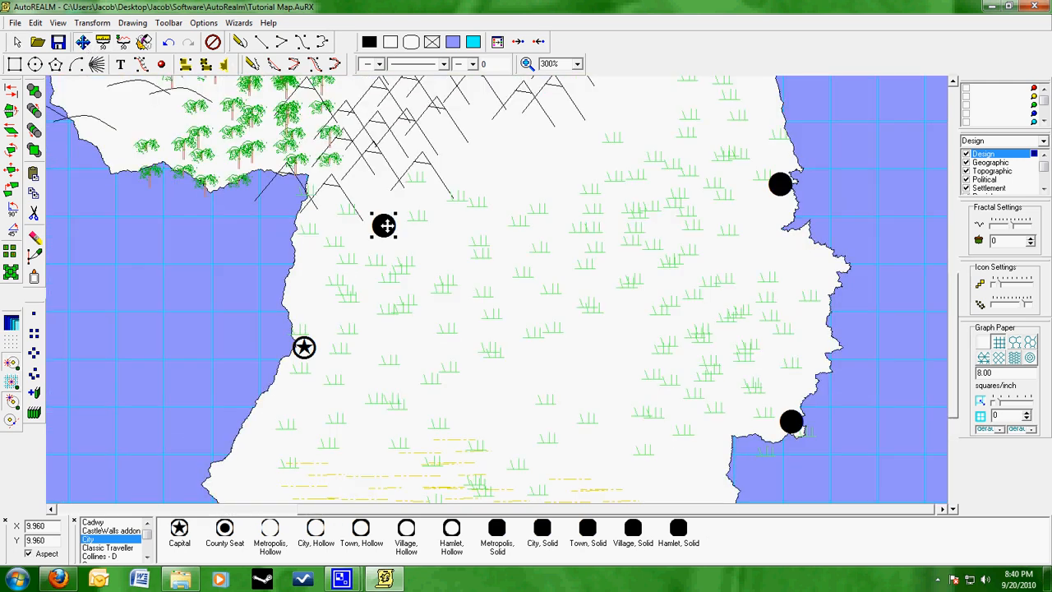
pyautogui.click(16, 42)
pyautogui.click(383, 227)
pyautogui.keyDown('shift'); pyautogui.click(778, 185); pyautogui.keyUp('shift')
pyautogui.keyDown('shift'); pyautogui.click(787, 418); pyautogui.keyUp('shift')
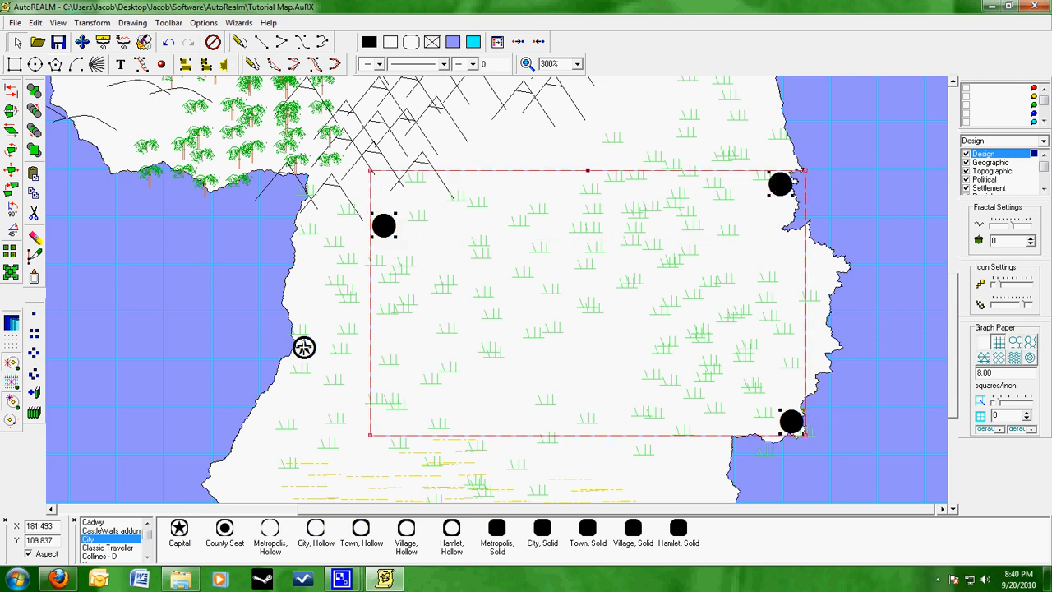
pyautogui.click(303, 347)
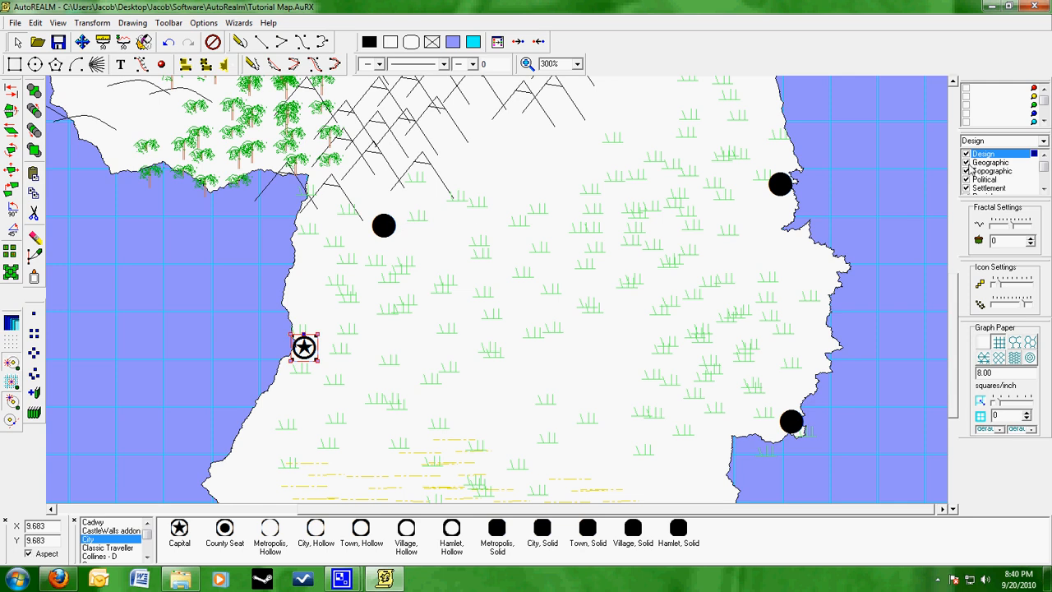
# - Try editing an overlay's name while switching among the Topographic, Geographic and Design overlays
pyautogui.click(1042, 188)
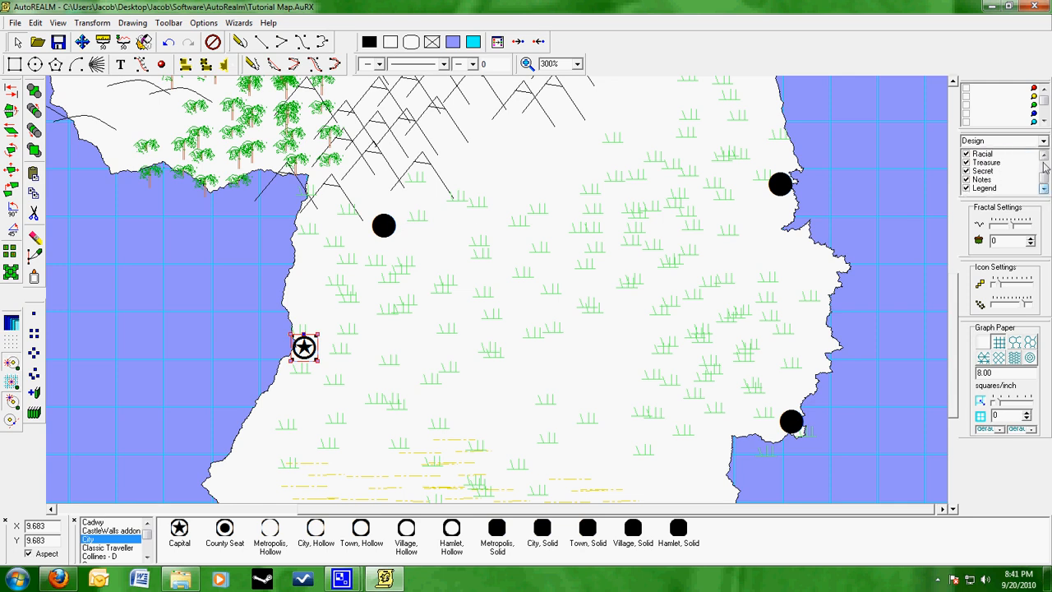
pyautogui.click(1044, 155)
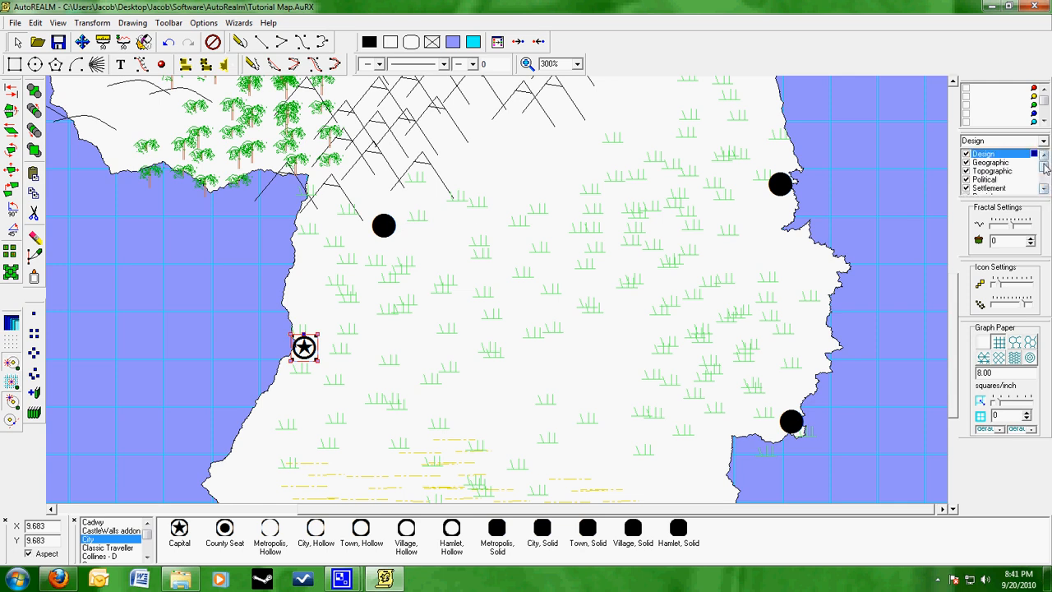
pyautogui.click(1044, 185)
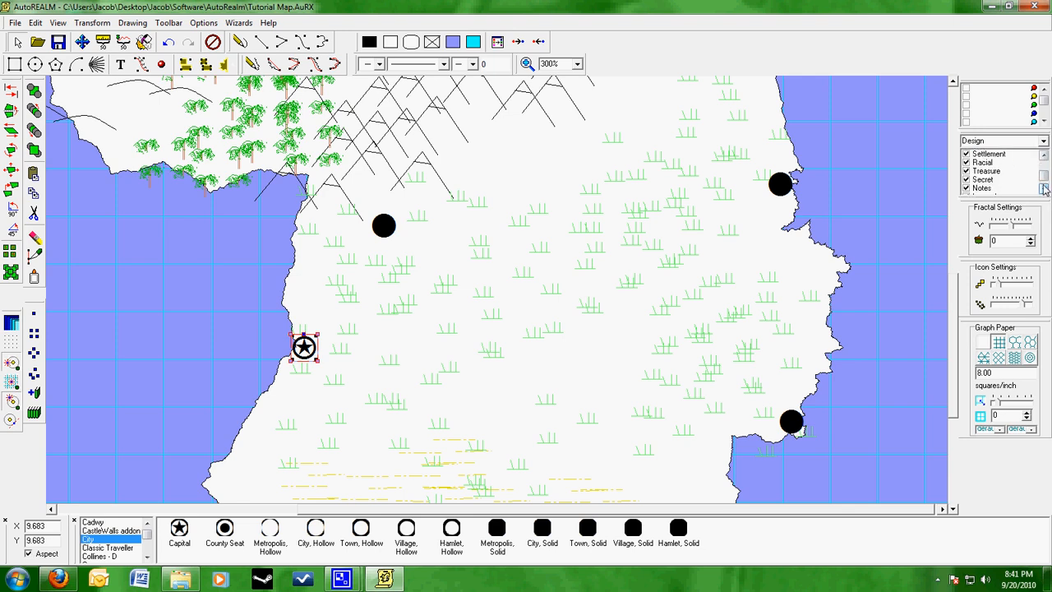
pyautogui.moveTo(1045, 182); pyautogui.dragTo(1044, 161)
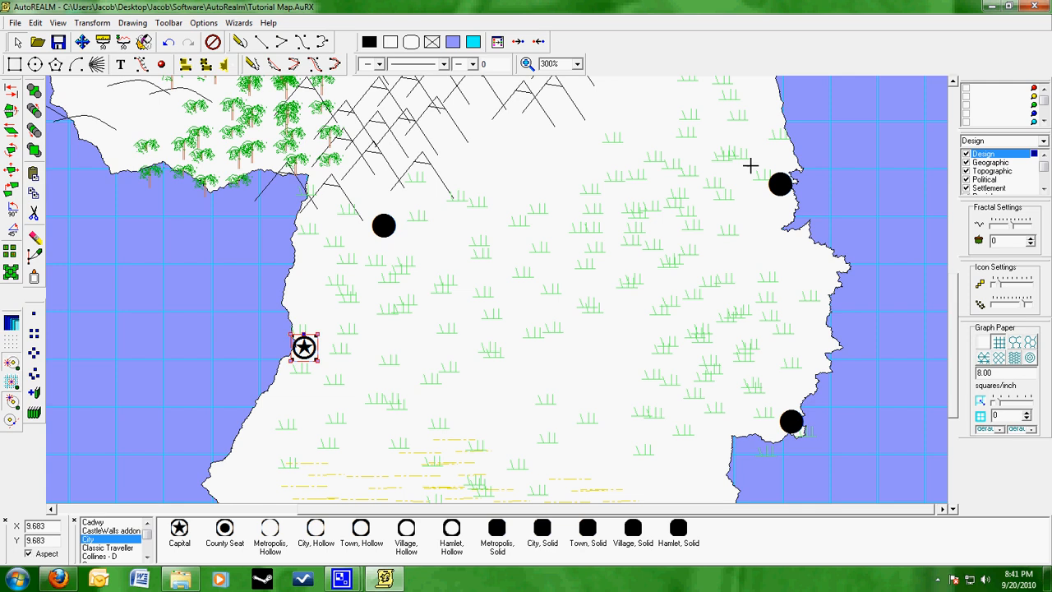
pyautogui.click(1004, 142)
pyautogui.write('Topographic')
pyautogui.moveTo(1004, 141); pyautogui.dragTo(952, 141)
pyautogui.click(959, 142)
pyautogui.click(1009, 172)
pyautogui.click(1006, 141)
pyautogui.hotkey('ctrl', 'c')
pyautogui.click(995, 163)
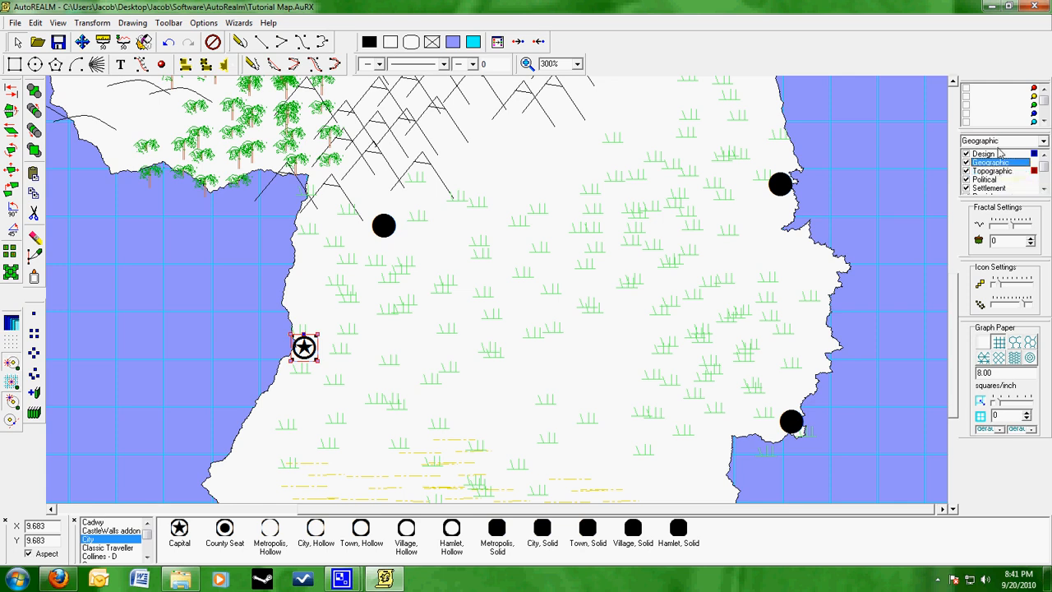
pyautogui.click(994, 155)
# - Try to replace the overlay name text with the Design overlay active, deleting the selected Capital icon
pyautogui.click(1044, 143)
pyautogui.click(1044, 143)
pyautogui.click(990, 143)
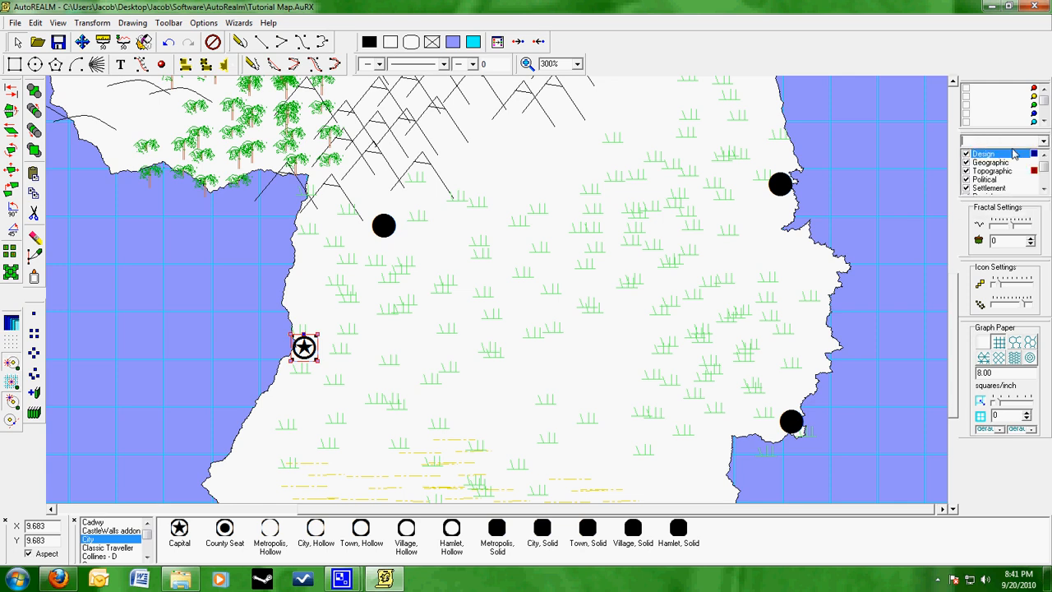
pyautogui.hotkey('ctrl', 'v')
pyautogui.doubleClick(1037, 141)
pyautogui.press('Delete')
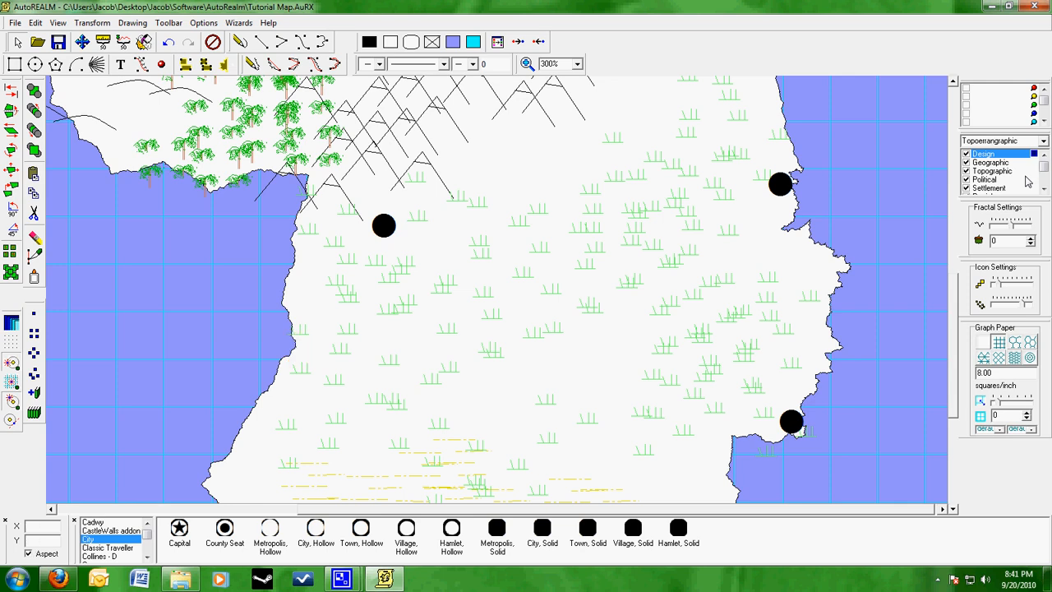
# - Add a new overlay named "Terain" and make it the active overlay
pyautogui.doubleClick(1024, 142)
pyautogui.click(1023, 144)
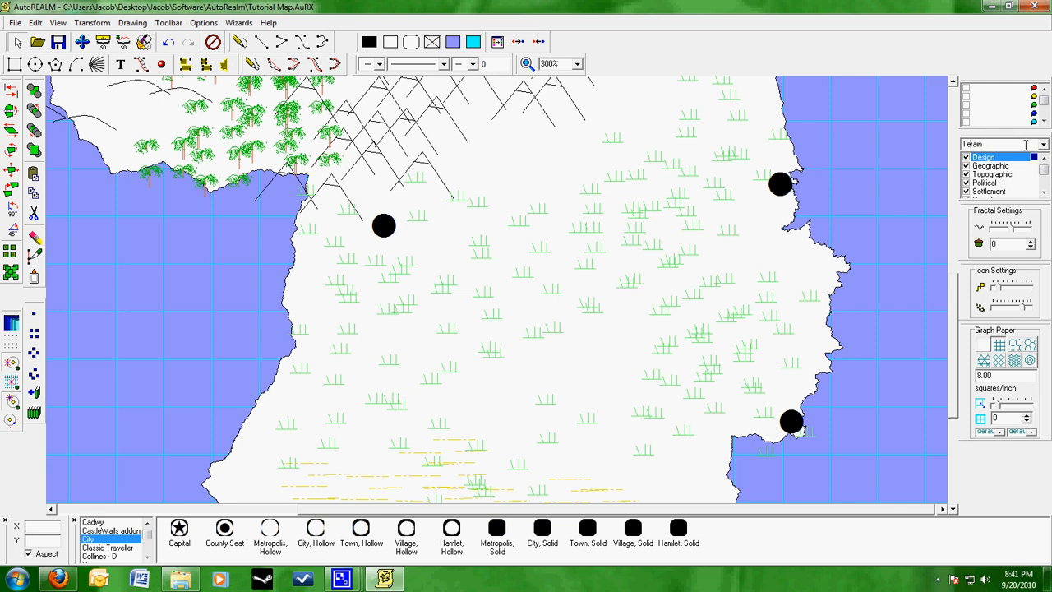
pyautogui.press('Return')
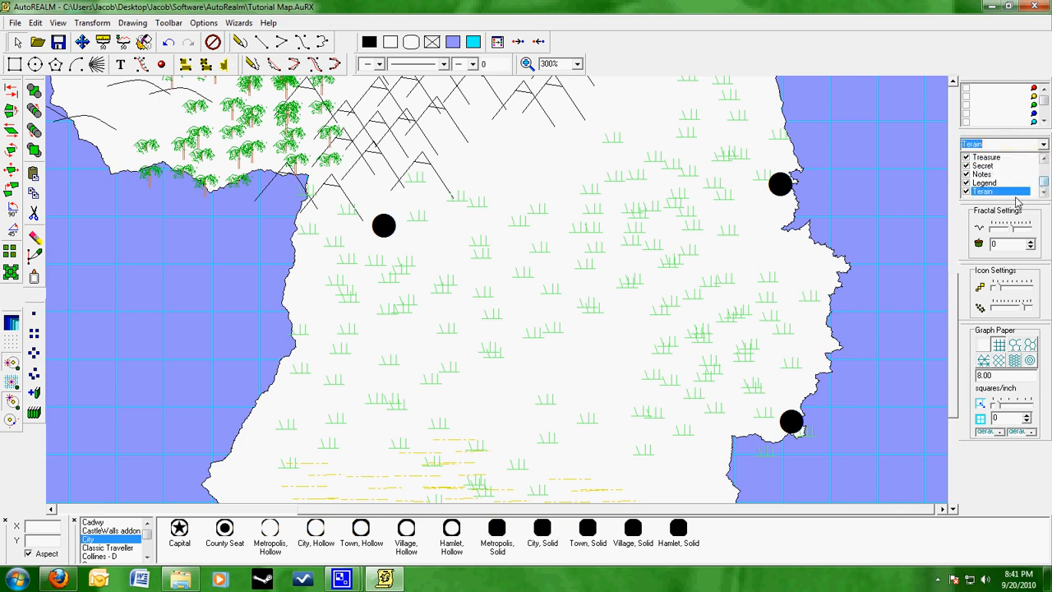
pyautogui.scroll(1, 1042, 182)
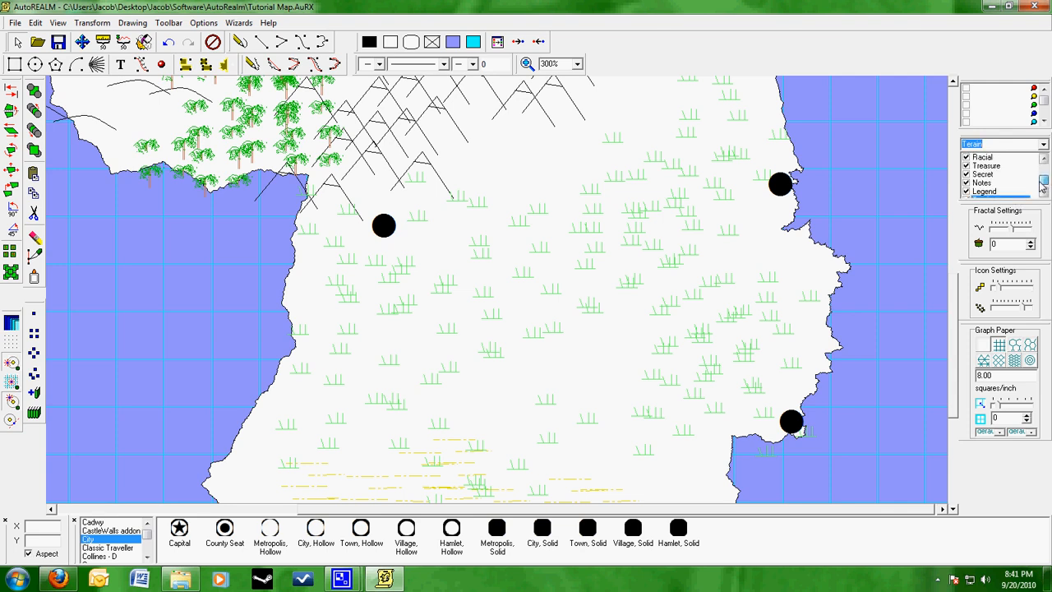
# - Place a new Capital icon on the west coast of the southern landmass, southwest of the inland City icon
pyautogui.moveTo(955, 284)
pyautogui.mouseDown()
pyautogui.moveTo(945, 336)
pyautogui.moveTo(957, 267)
pyautogui.moveTo(959, 303)
pyautogui.mouseUp()
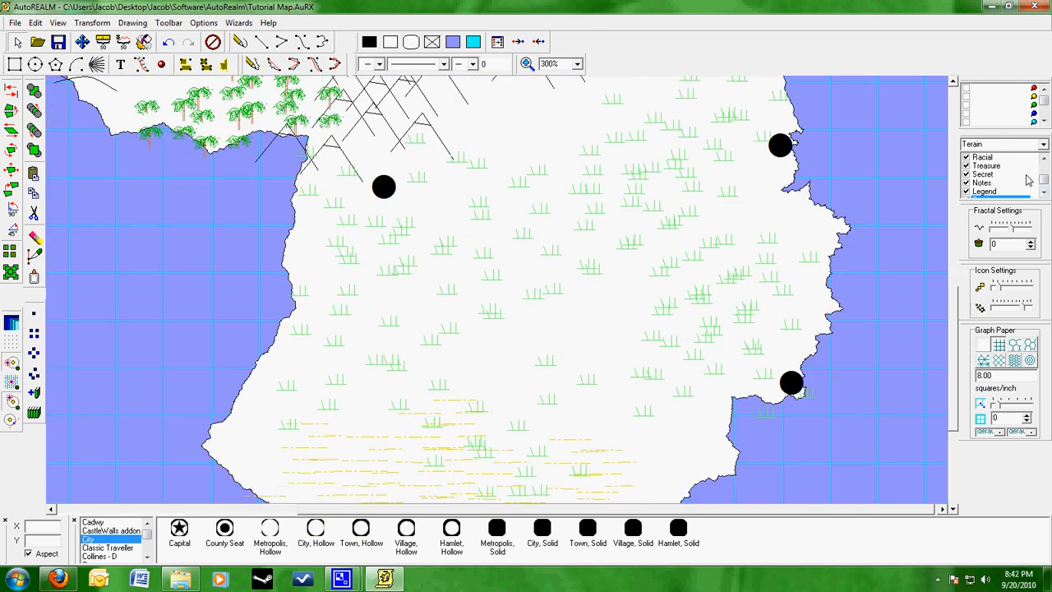
pyautogui.moveTo(1042, 186); pyautogui.dragTo(1048, 167)
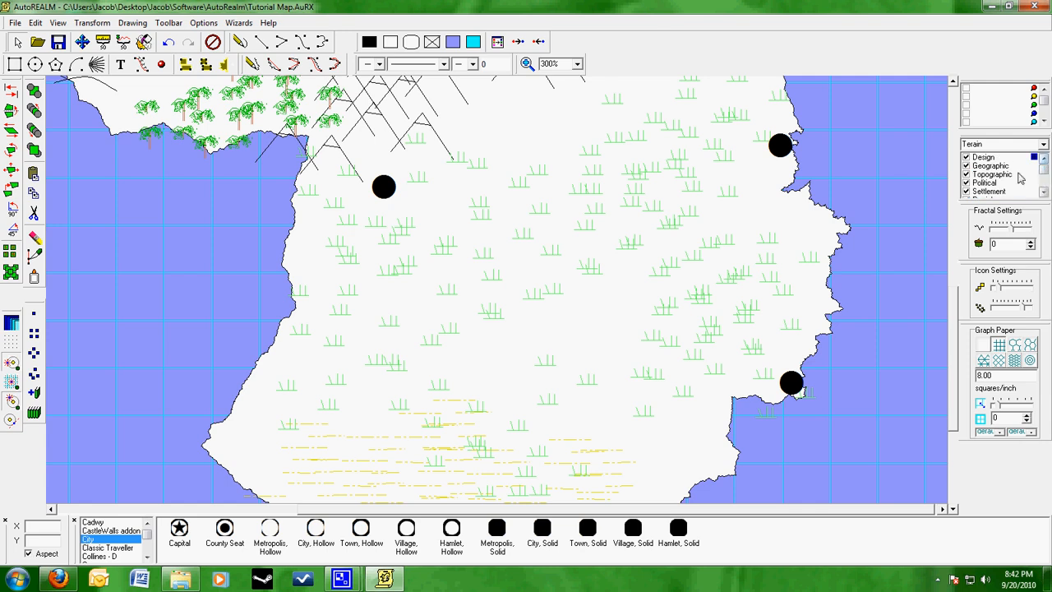
pyautogui.click(179, 530)
pyautogui.click(307, 275)
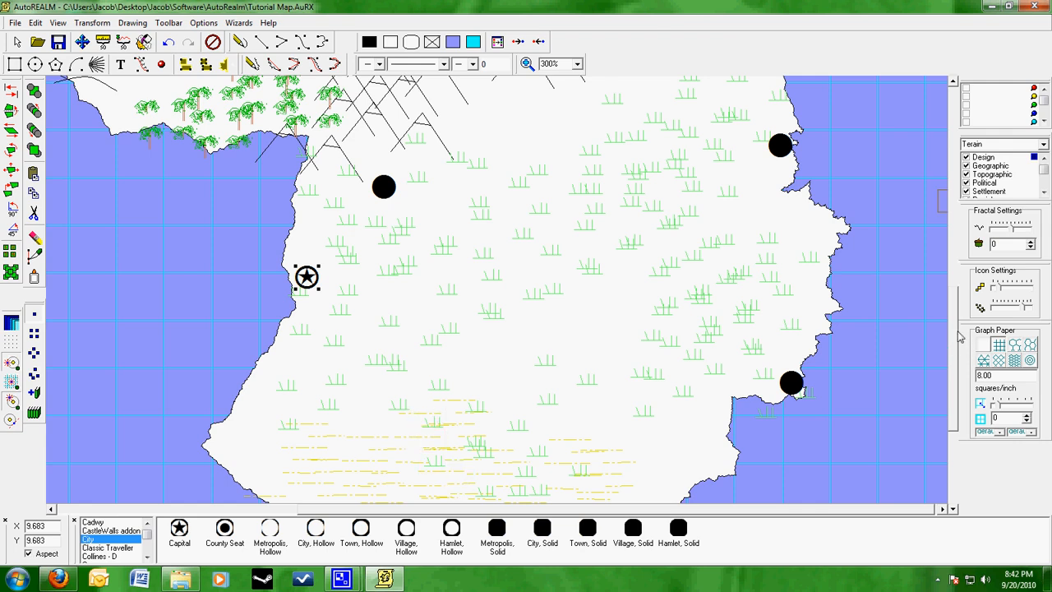
# - Look over both landmasses and the map as a whole, and return to the southern city markers at 300% zoom
pyautogui.scroll(8, 953, 328)
pyautogui.scroll(-9, 927, 266)
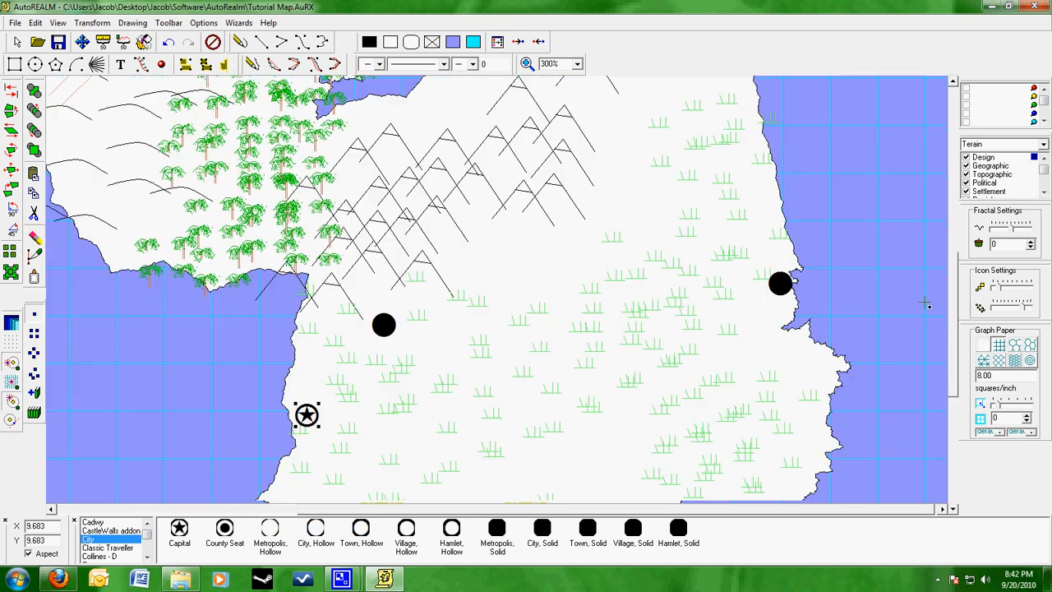
pyautogui.scroll(11, 927, 247)
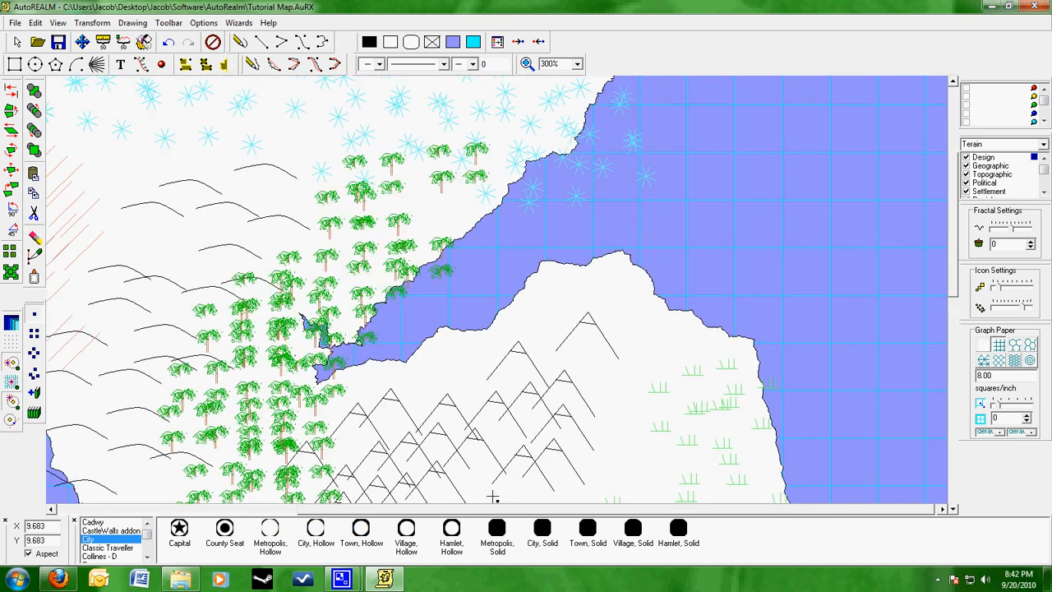
pyautogui.moveTo(491, 510); pyautogui.dragTo(750, 517)
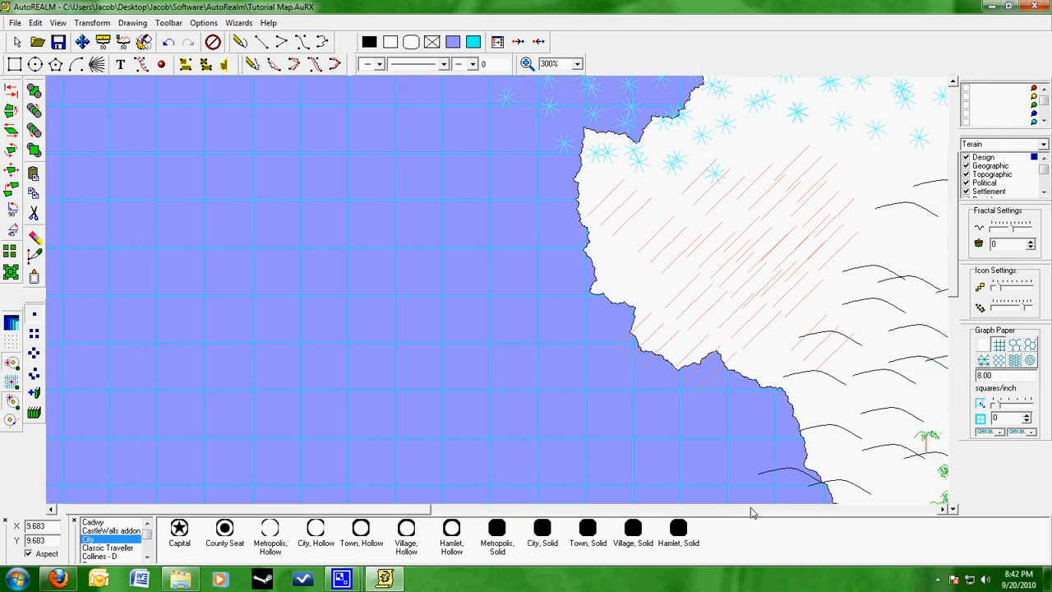
pyautogui.click(577, 63)
pyautogui.moveTo(578, 110); pyautogui.dragTo(579, 123)
pyautogui.click(558, 136)
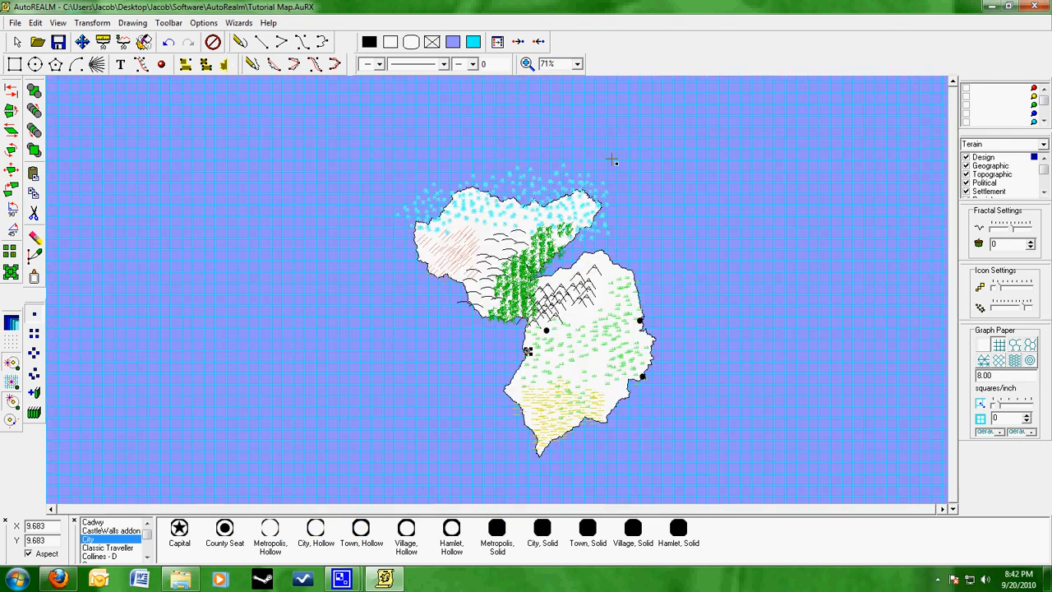
pyautogui.click(578, 64)
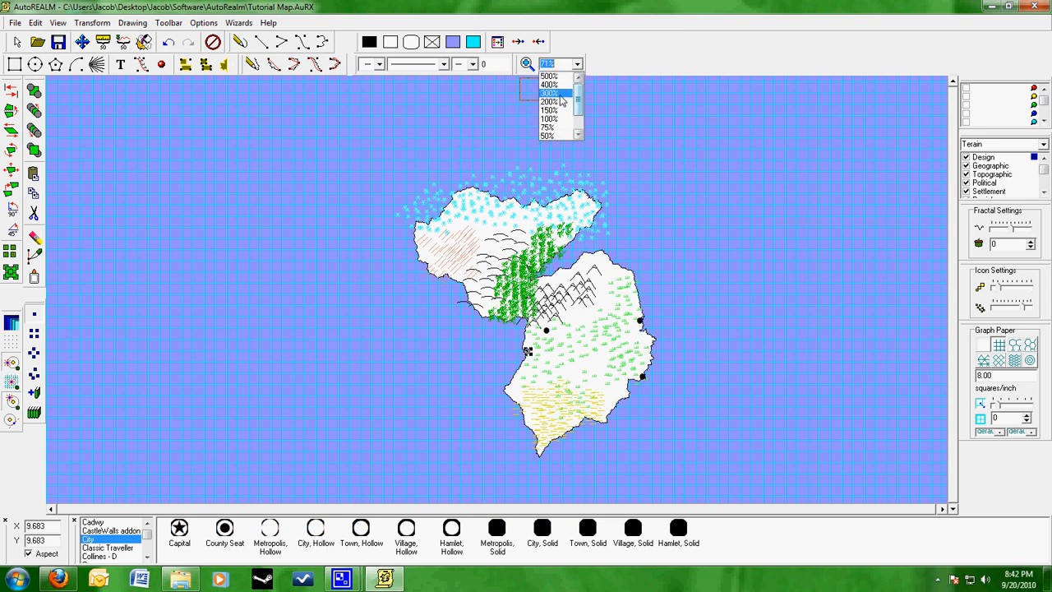
pyautogui.click(548, 93)
pyautogui.click(83, 42)
pyautogui.moveTo(840, 424); pyautogui.dragTo(704, 315)
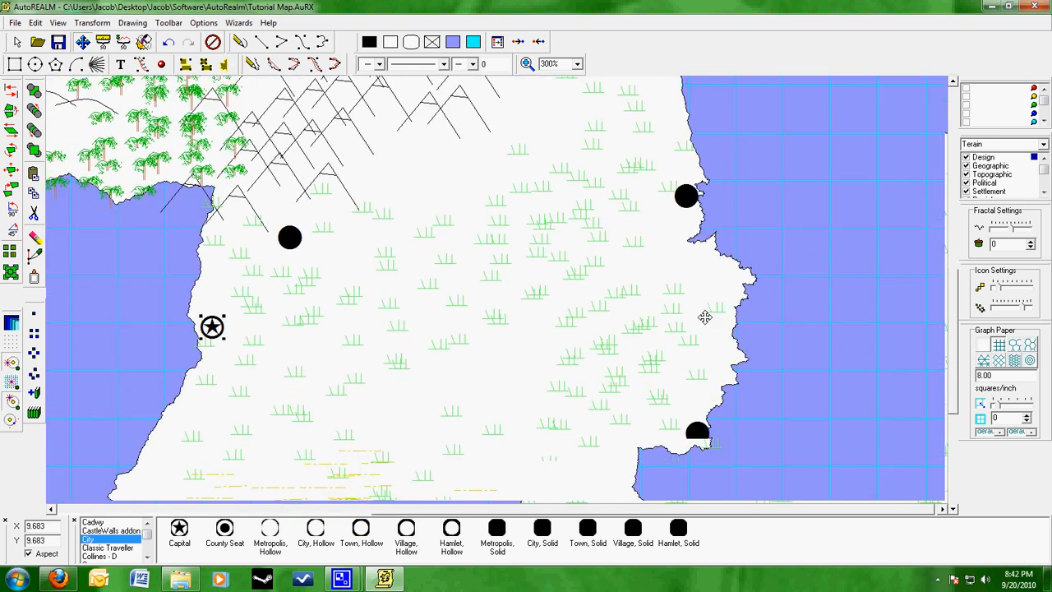
# - Add an Arial text label beginning with "Hallei" at size 96 beside the Capital icon, and clear the text entry
pyautogui.click(121, 66)
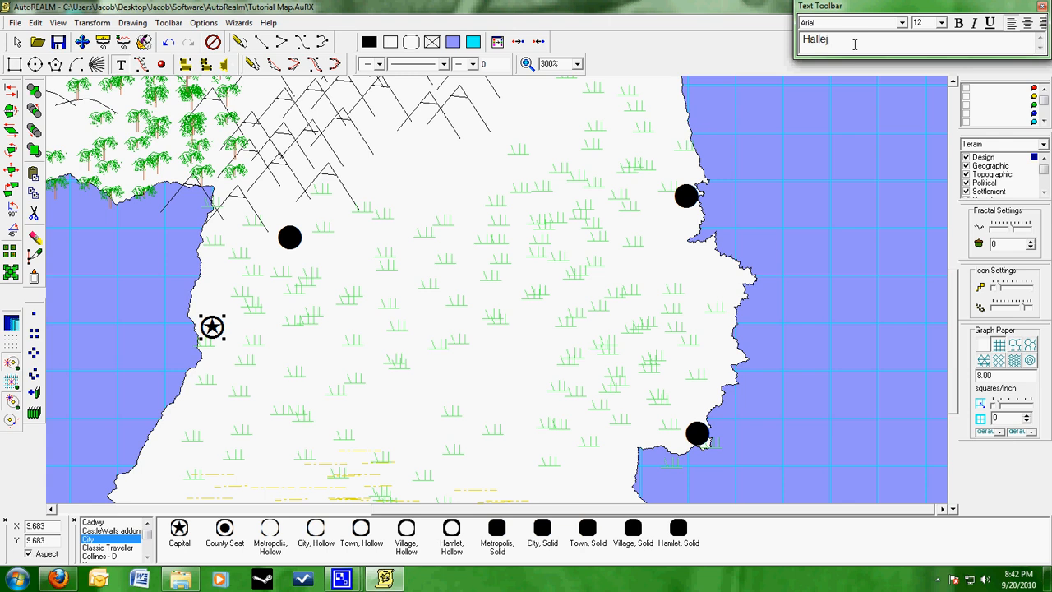
pyautogui.click(941, 23)
pyautogui.moveTo(942, 40); pyautogui.dragTo(944, 90)
pyautogui.click(920, 95)
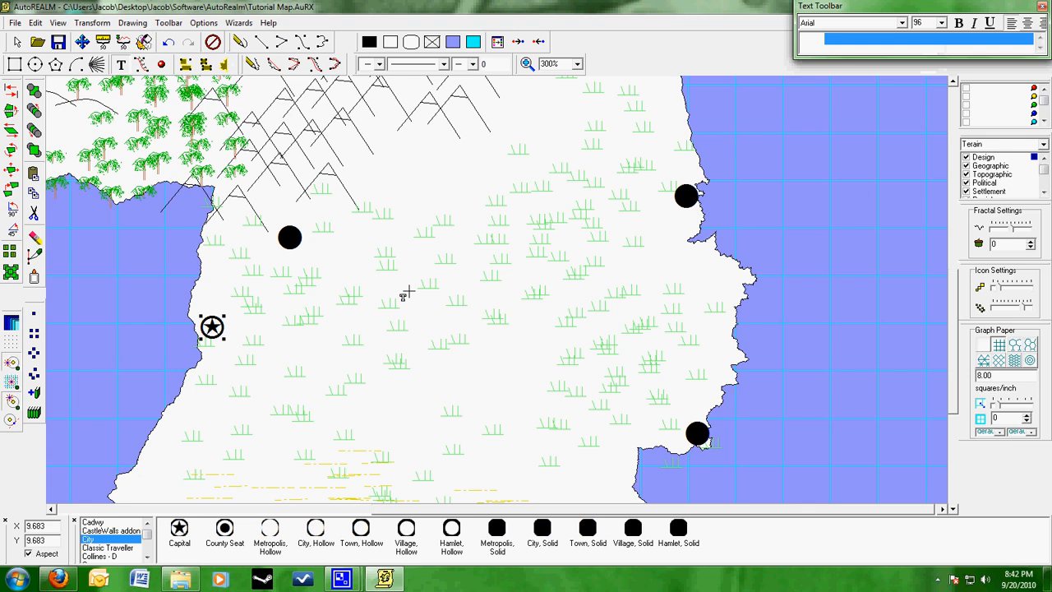
pyautogui.click(267, 317)
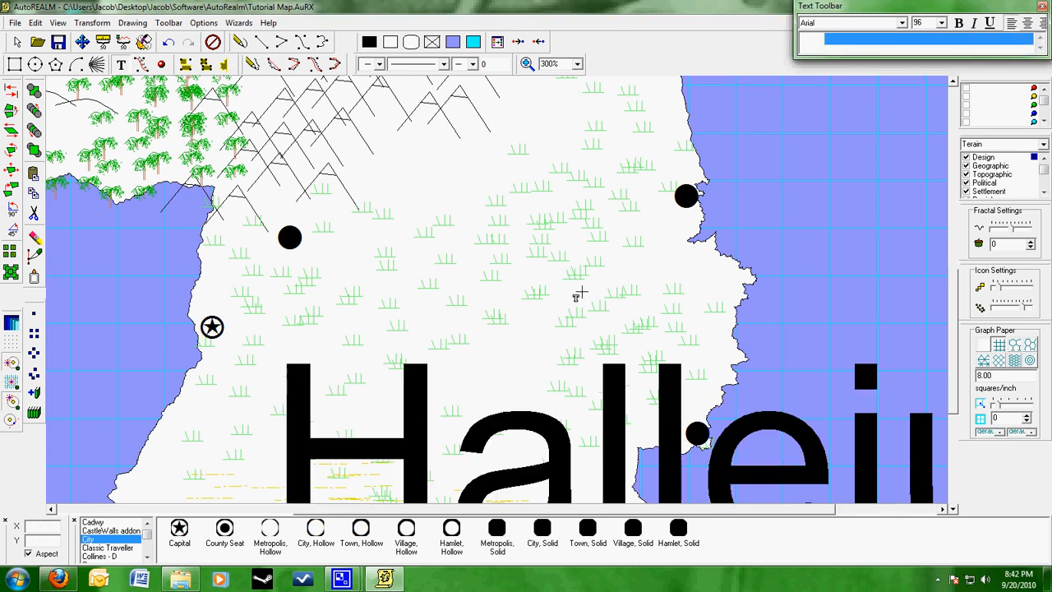
pyautogui.press('BackSpace')
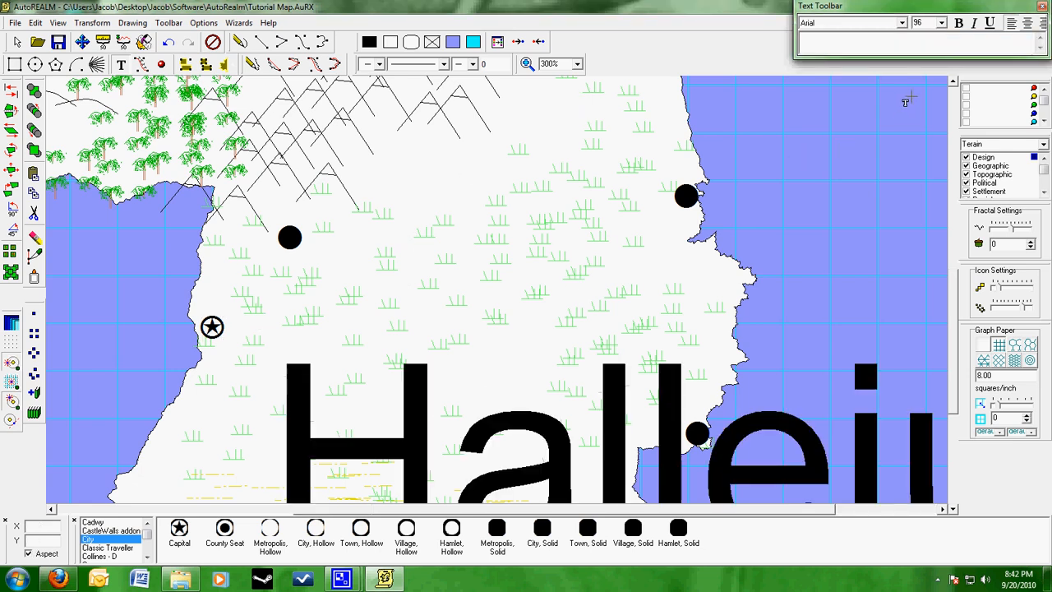
# - Delete the oversized Arial "Hallejud" label from the southern landmass
pyautogui.click(941, 23)
pyautogui.click(943, 36)
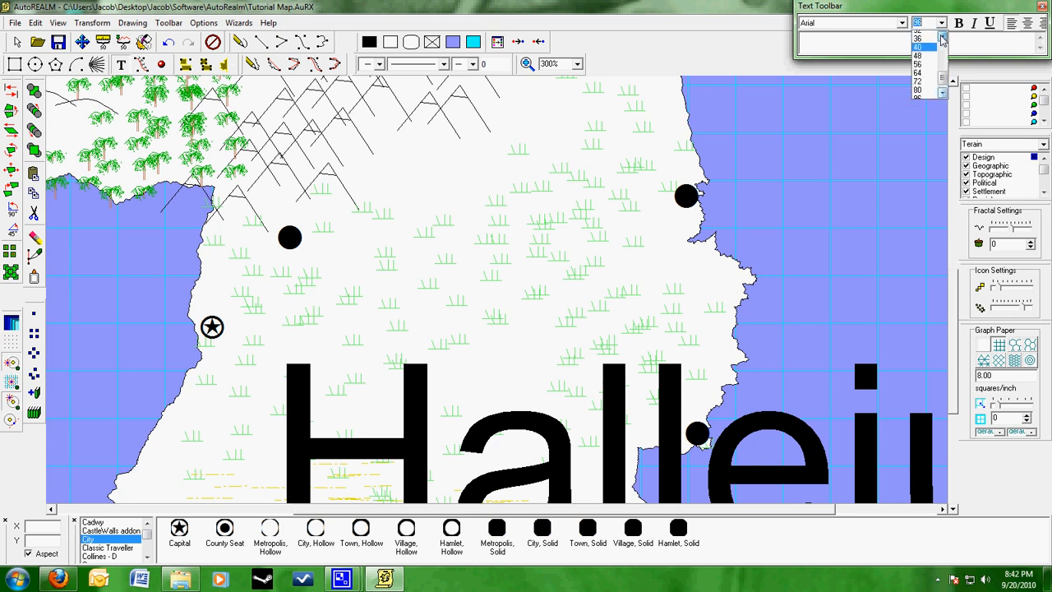
pyautogui.click(19, 42)
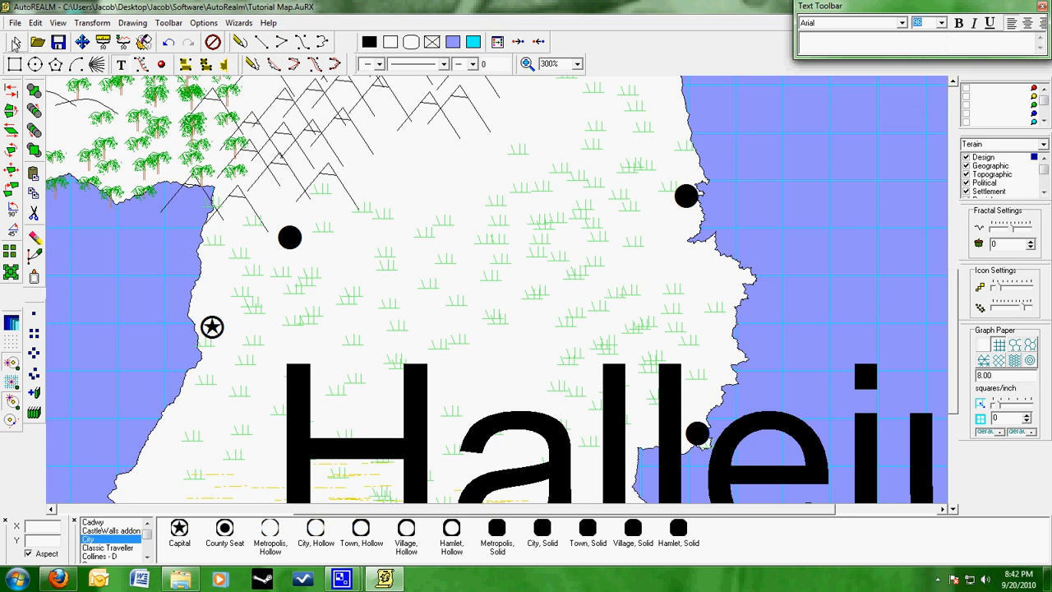
pyautogui.click(17, 43)
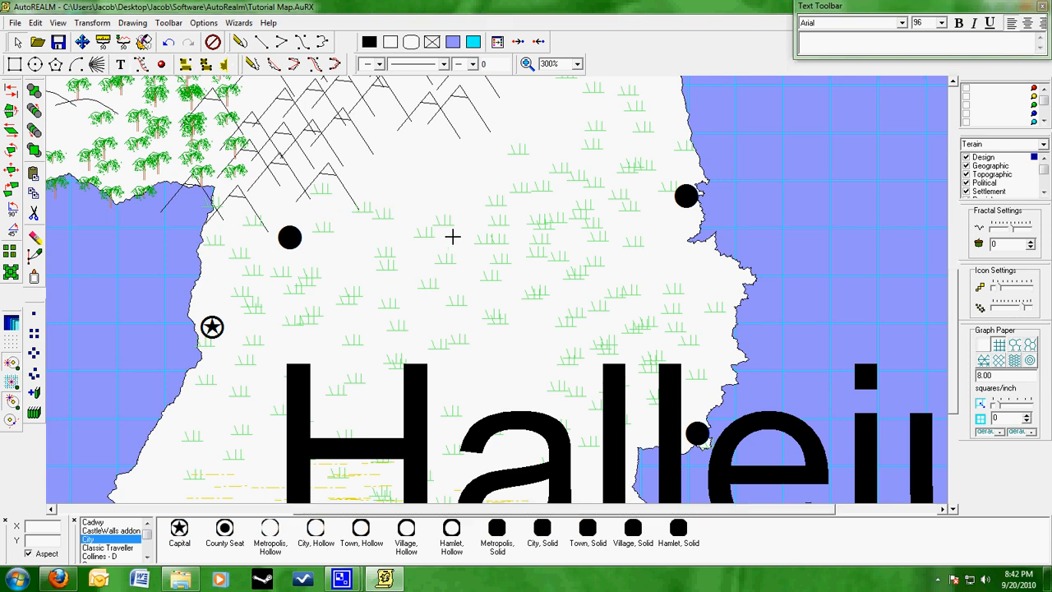
pyautogui.click(577, 64)
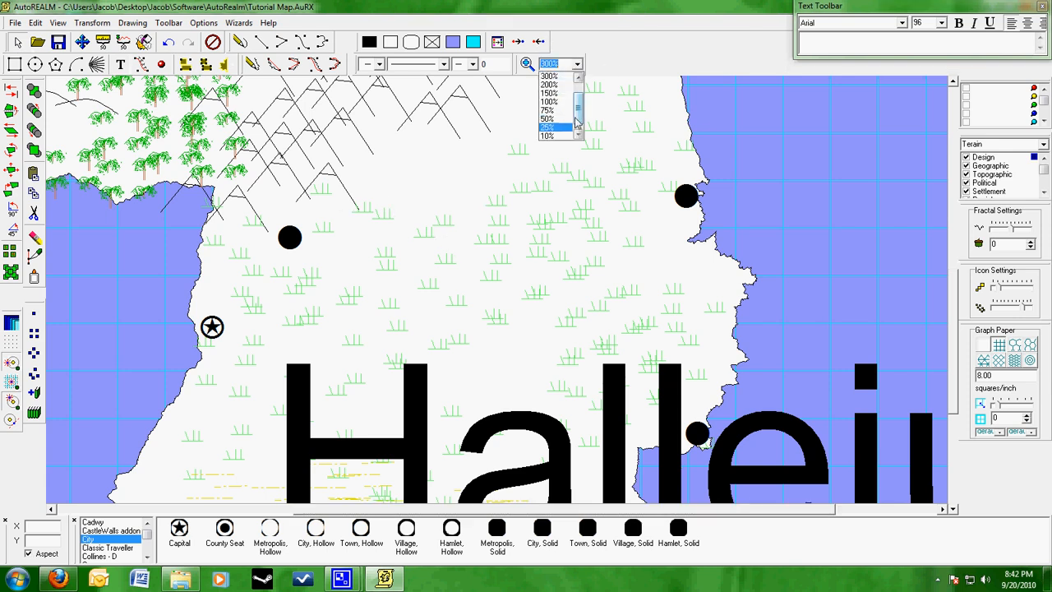
pyautogui.click(559, 127)
pyautogui.click(663, 391)
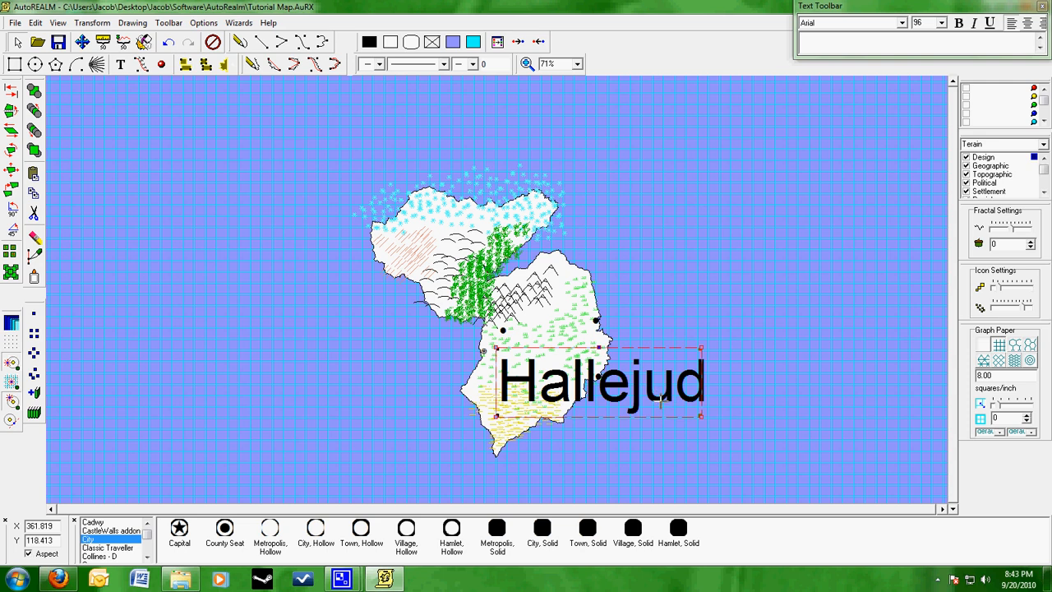
pyautogui.press('Delete')
# - Set the text size to 20 and place an Arial "Hallejud" label just east of the Capital icon
pyautogui.click(941, 23)
pyautogui.moveTo(942, 81); pyautogui.dragTo(942, 64)
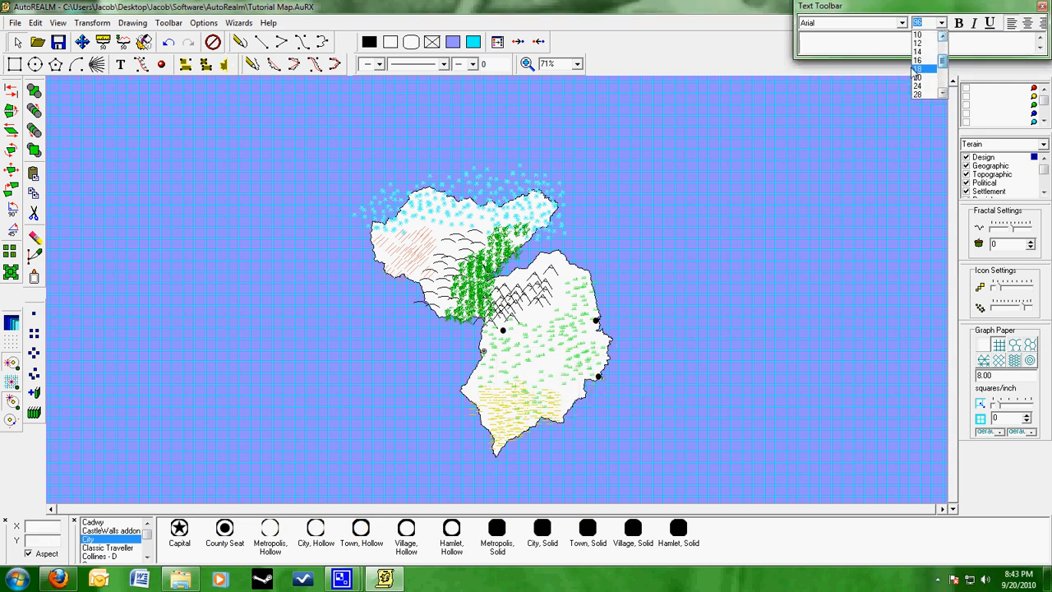
pyautogui.click(919, 71)
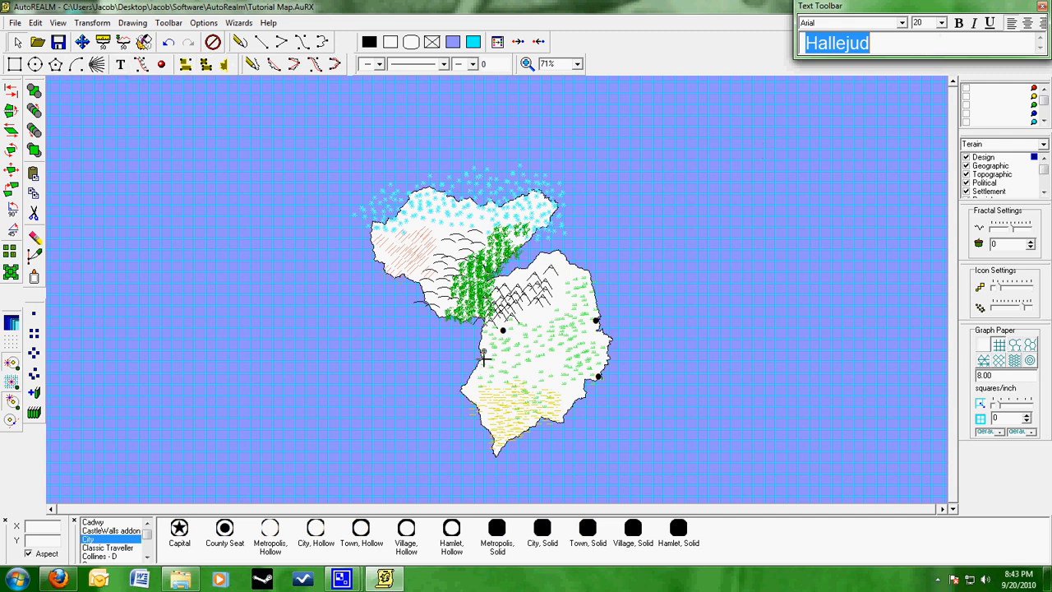
pyautogui.click(491, 357)
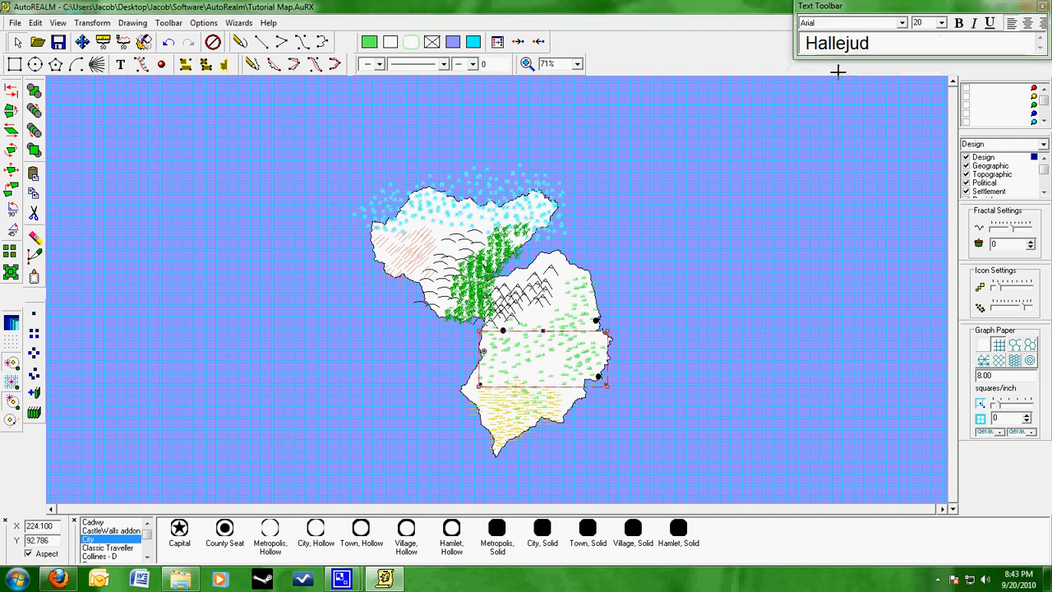
pyautogui.click(869, 44)
pyautogui.click(120, 65)
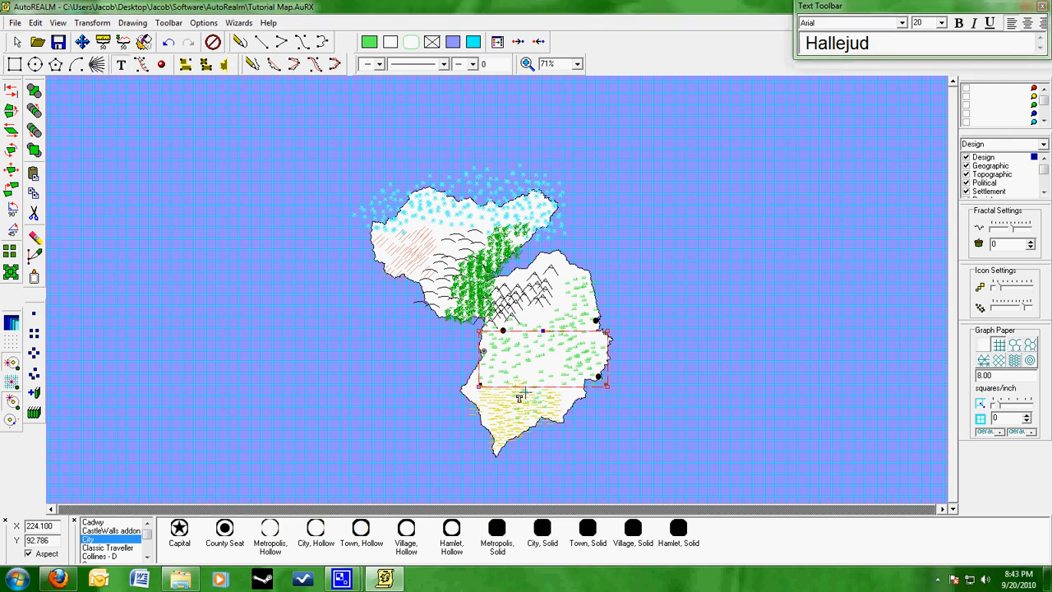
pyautogui.click(496, 356)
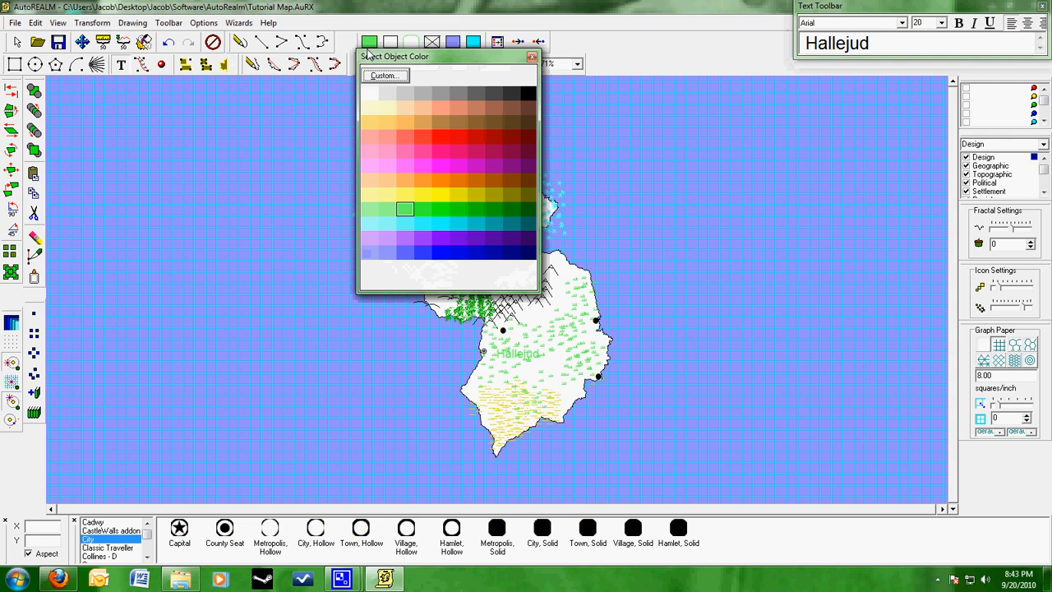
# - Set the drawing color to black and recolor the "Hallejud" label black
pyautogui.click(527, 94)
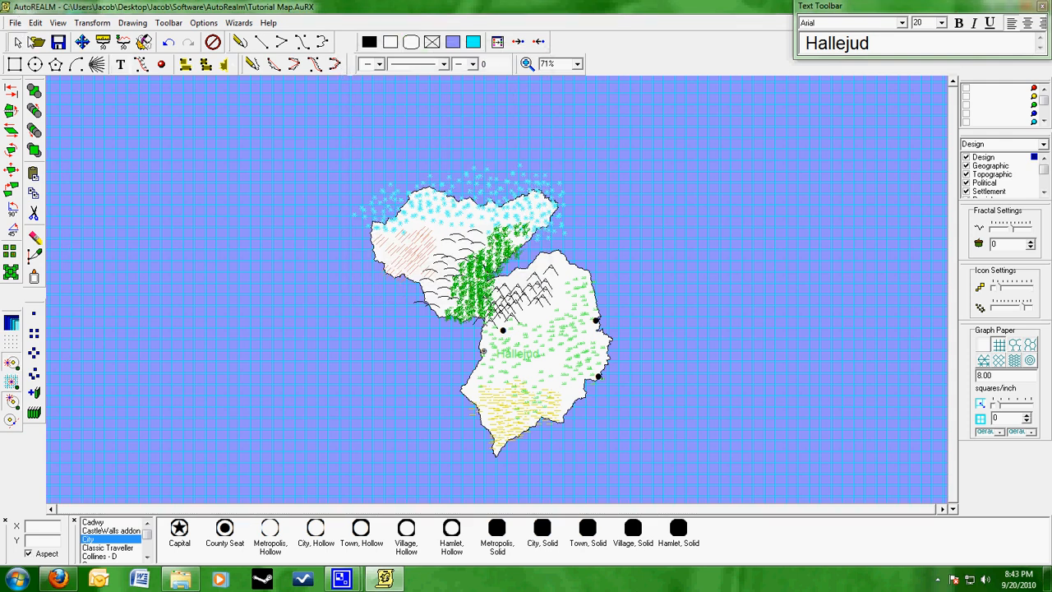
pyautogui.click(510, 355)
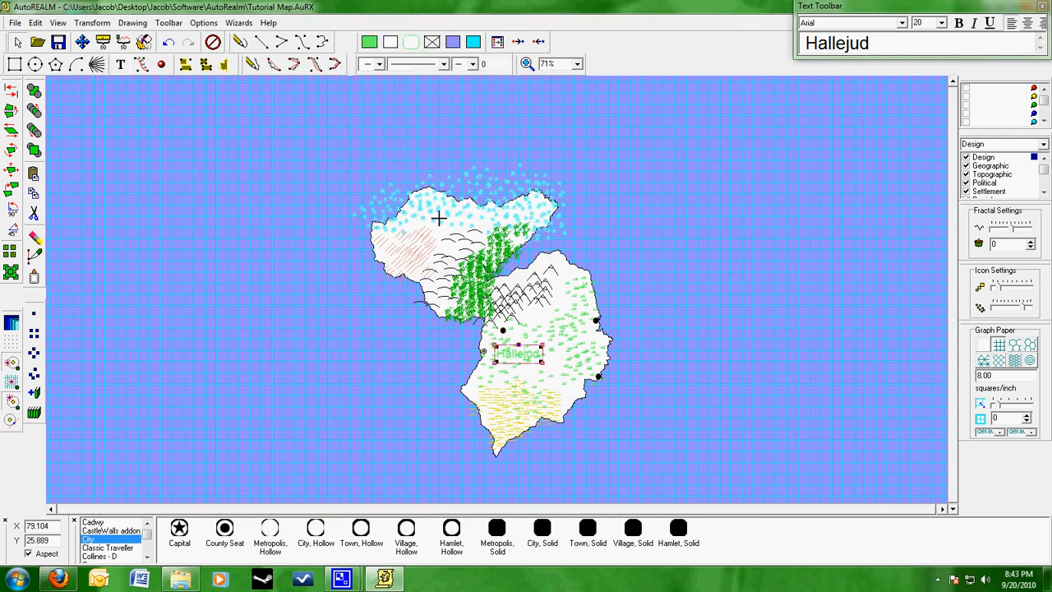
pyautogui.click(370, 42)
pyautogui.click(527, 93)
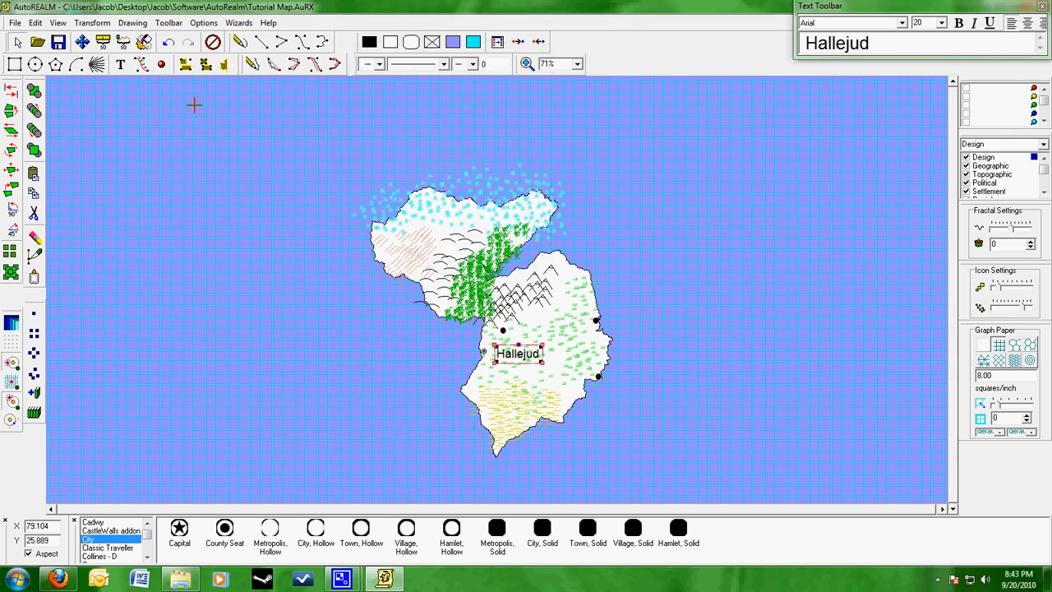
# - Remove the Arial "Hallejud" label beside the Capital icon
pyautogui.click(577, 64)
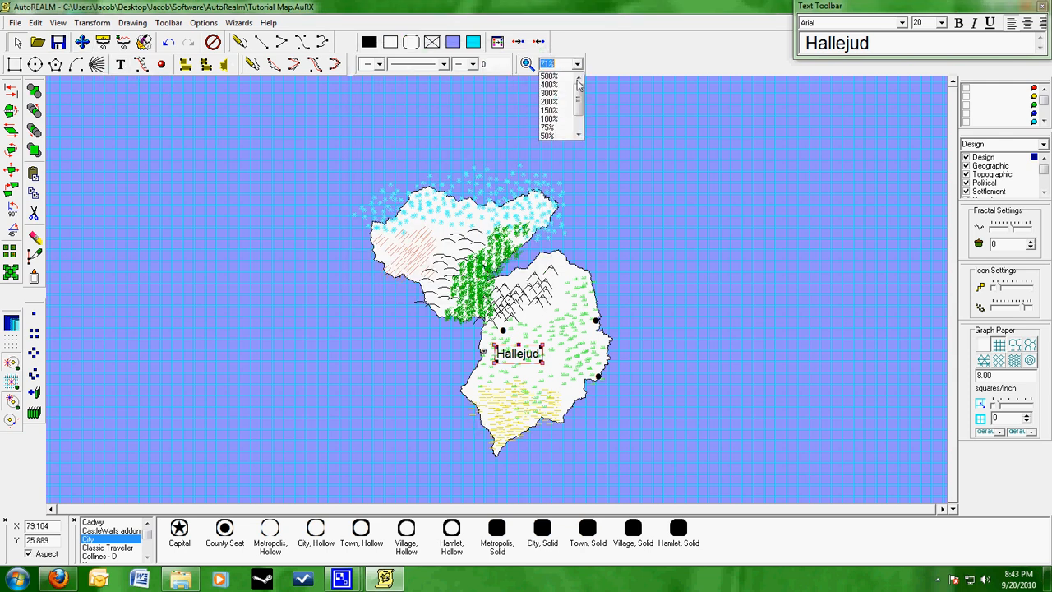
pyautogui.click(548, 118)
pyautogui.click(501, 373)
pyautogui.click(494, 367)
pyautogui.click(495, 371)
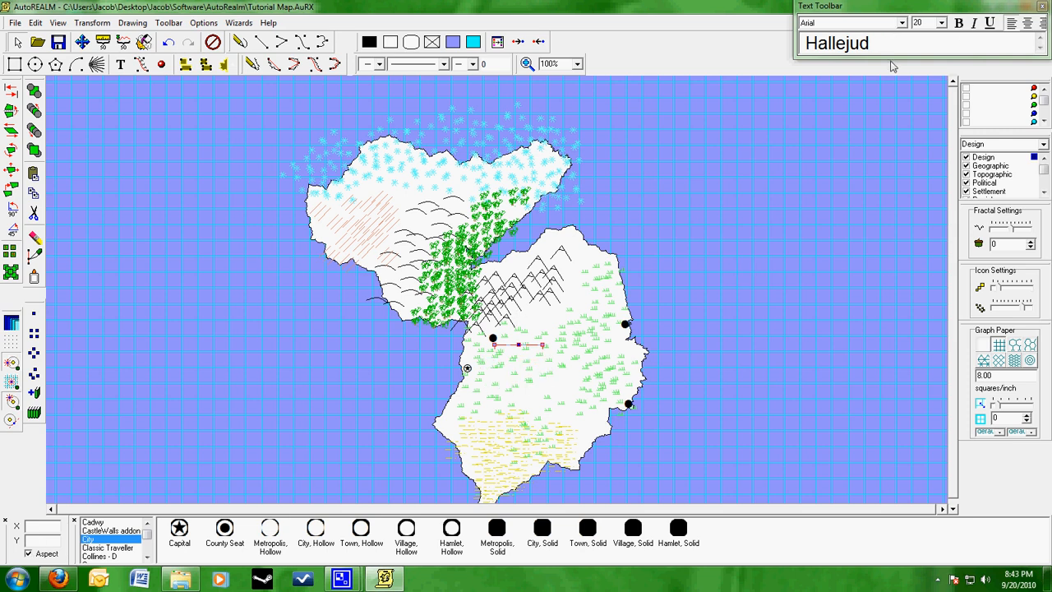
# - Place a "Hallejud" label in the AutoREALM Blackletter font beside the Capital icon on the west coast
pyautogui.click(901, 23)
pyautogui.scroll(-3, 862, 82)
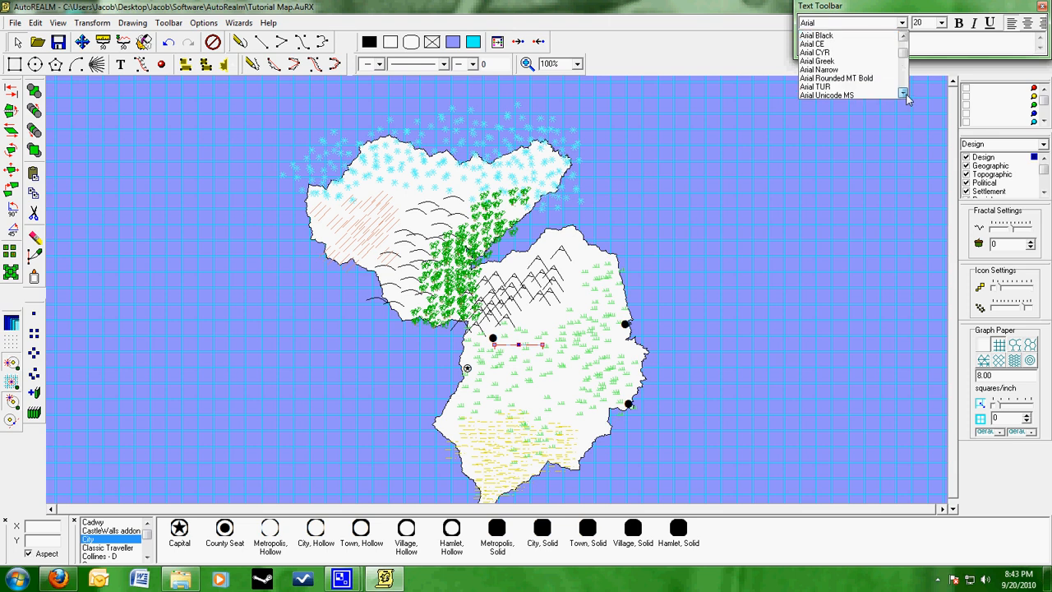
pyautogui.click(863, 71)
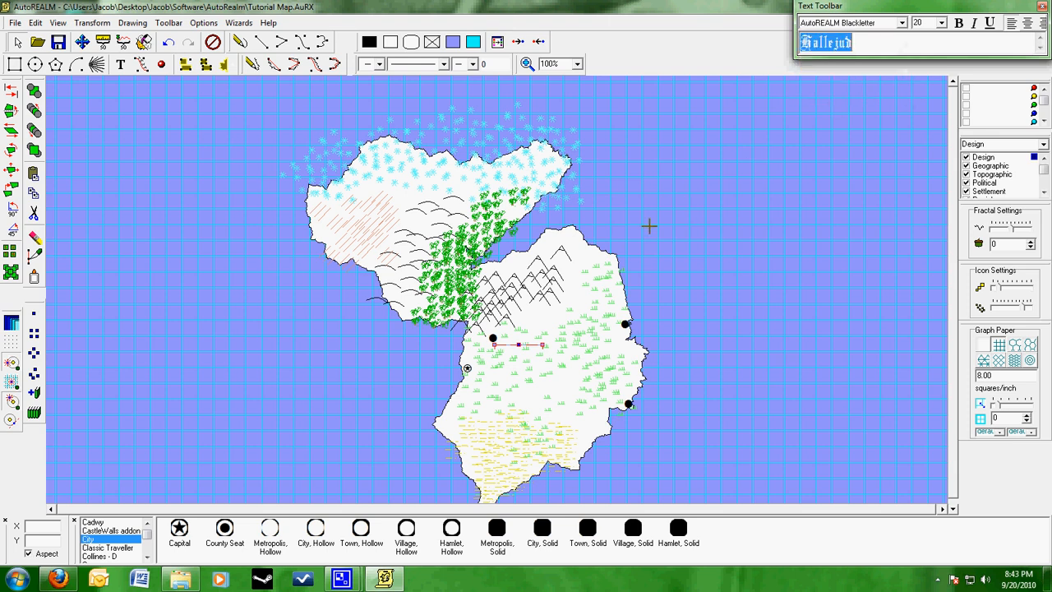
pyautogui.click(121, 64)
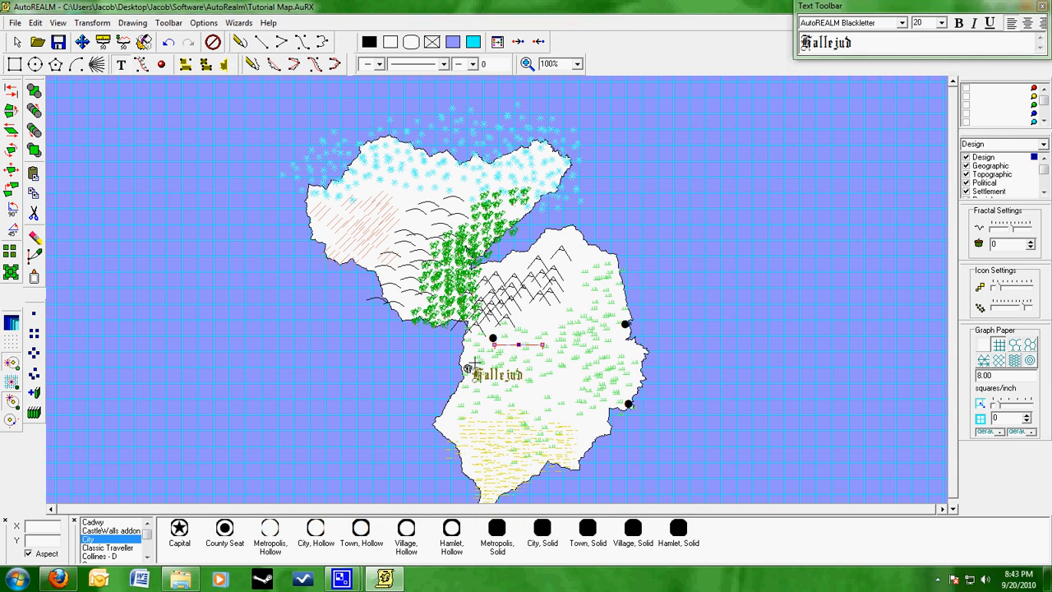
pyautogui.click(476, 369)
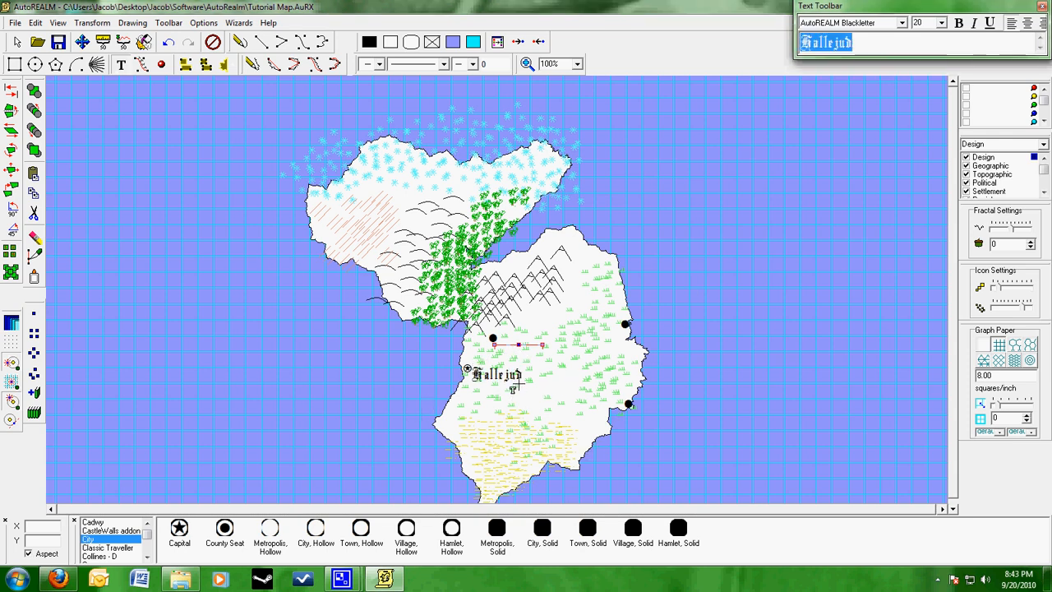
pyautogui.click(17, 42)
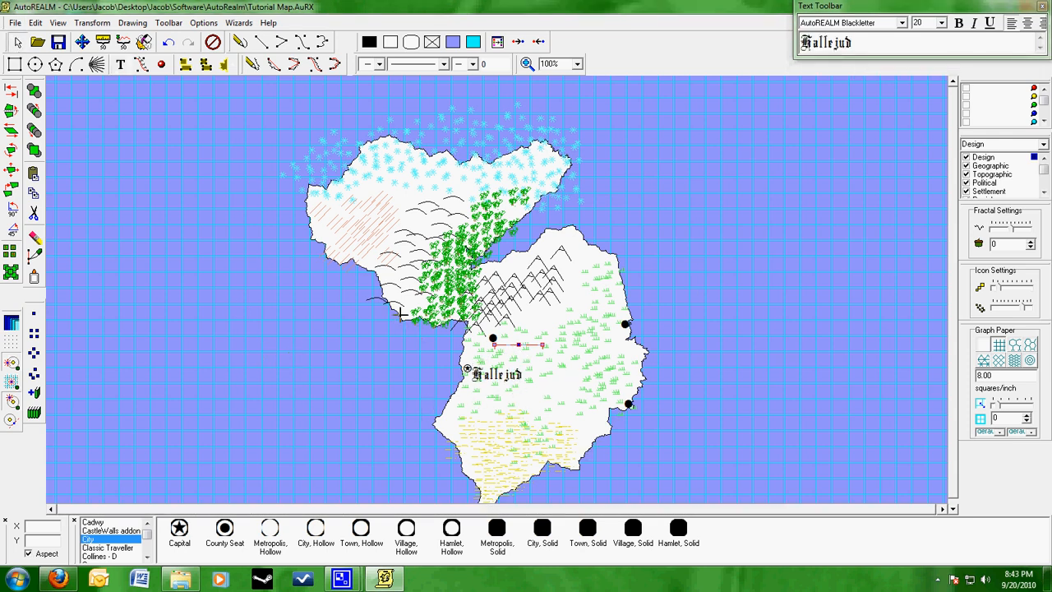
# - Replace the label text with "Dujehall" for the next city
pyautogui.click(82, 43)
pyautogui.moveTo(537, 346); pyautogui.dragTo(336, 395)
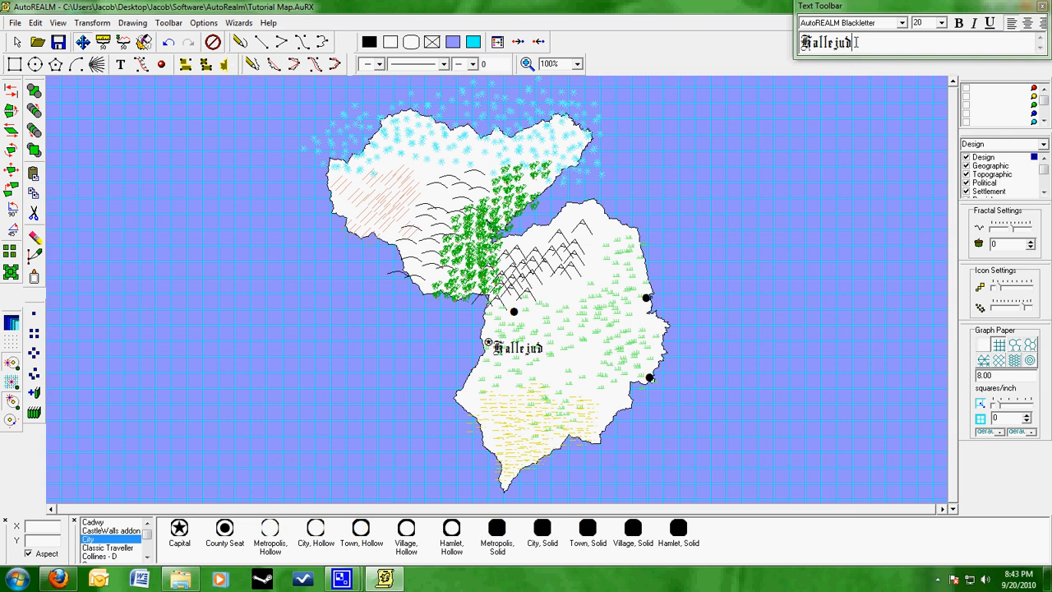
pyautogui.click(855, 42)
pyautogui.press('BackSpace')
pyautogui.press('BackSpace')
pyautogui.press('BackSpace')
pyautogui.press('BackSpace')
pyautogui.press('BackSpace')
pyautogui.press('BackSpace')
pyautogui.press('BackSpace')
pyautogui.press('BackSpace')
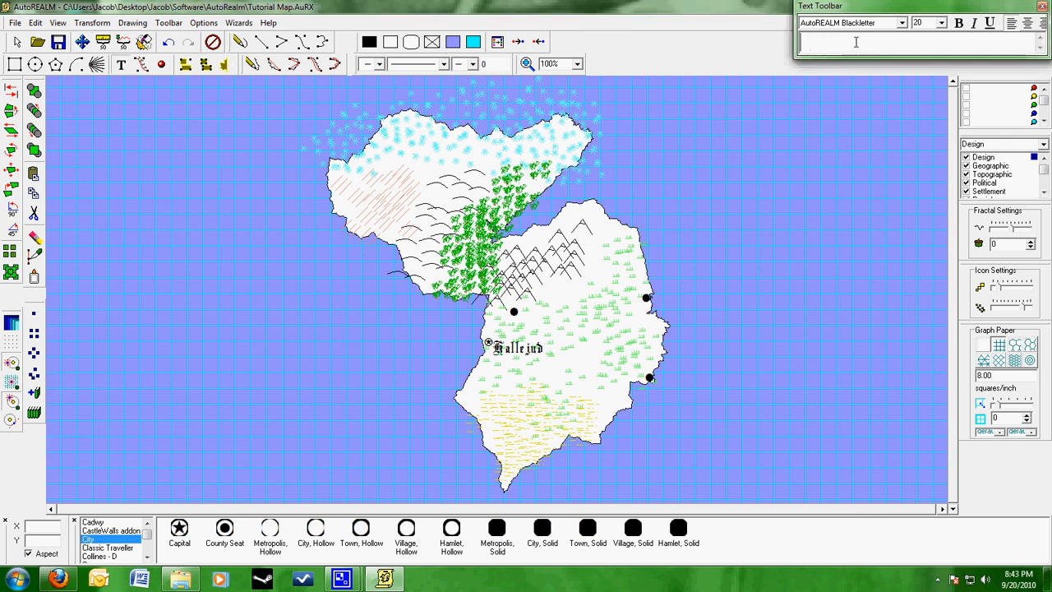
pyautogui.write('Luie')
pyautogui.press('BackSpace')
pyautogui.press('BackSpace')
pyautogui.press('BackSpace')
pyautogui.press('BackSpace')
pyautogui.write('Aujehall')
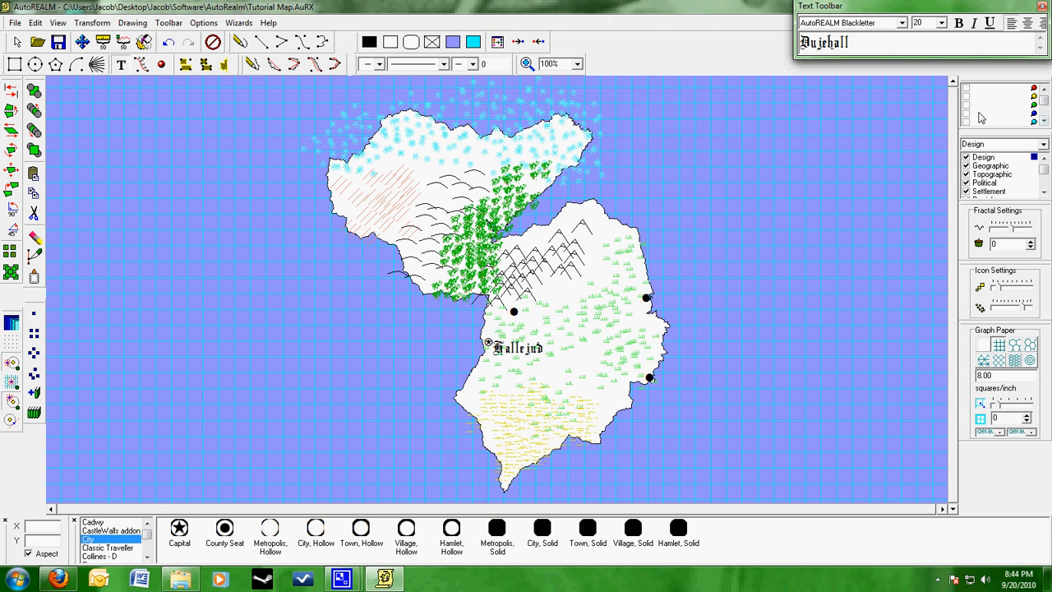
# - Place the "Dujehall" label in the sea beside the northern east-coast City icon and move it close to the marker
pyautogui.click(674, 298)
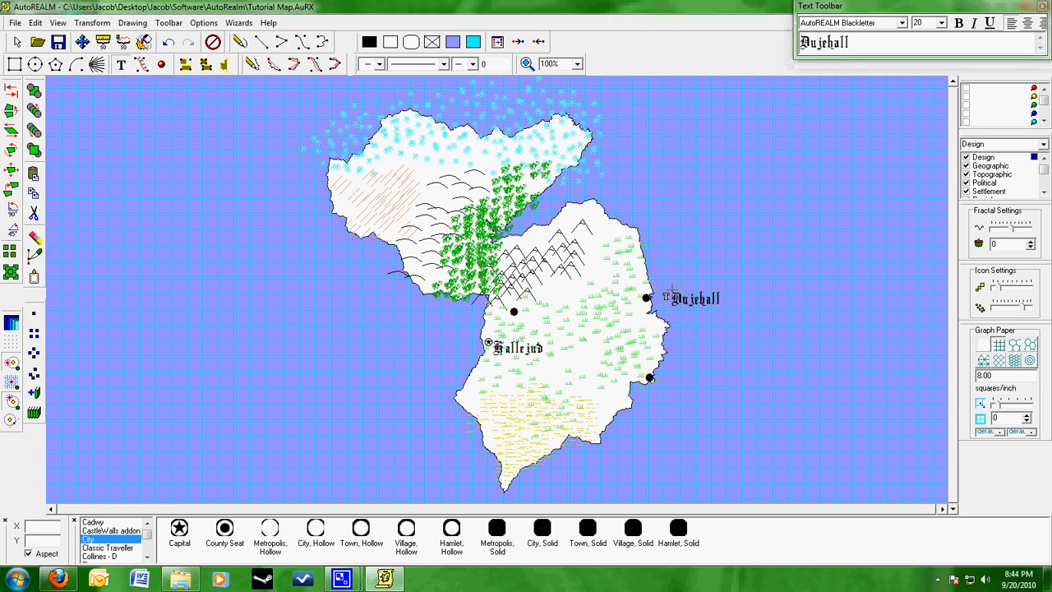
pyautogui.click(16, 42)
pyautogui.click(692, 300)
pyautogui.click(680, 299)
pyautogui.click(81, 43)
pyautogui.moveTo(686, 286); pyautogui.dragTo(667, 285)
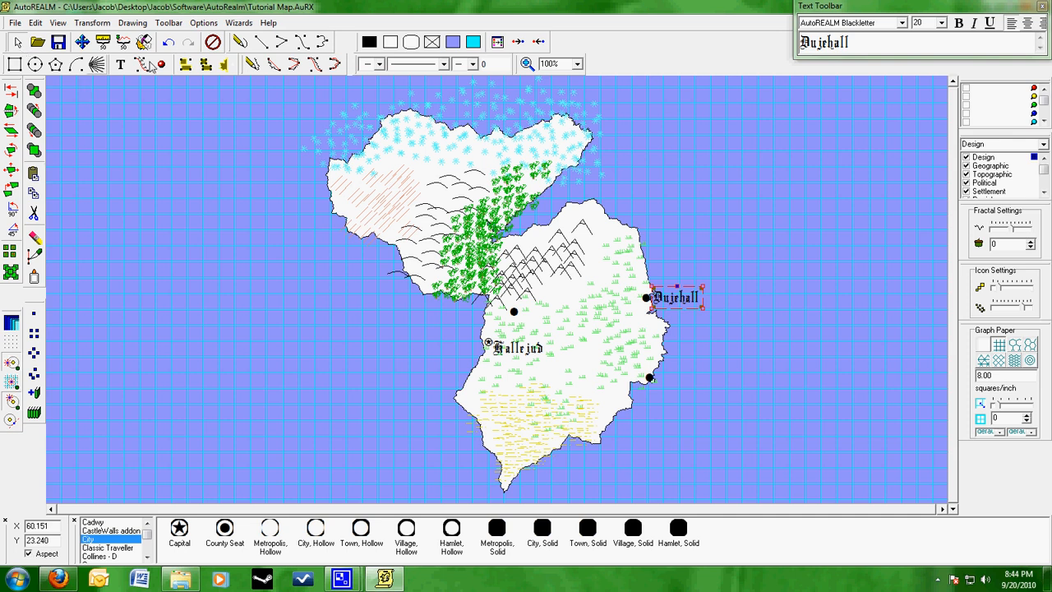
# - Send the forest's tree icons behind the landmass and bring them forward again
pyautogui.click(577, 63)
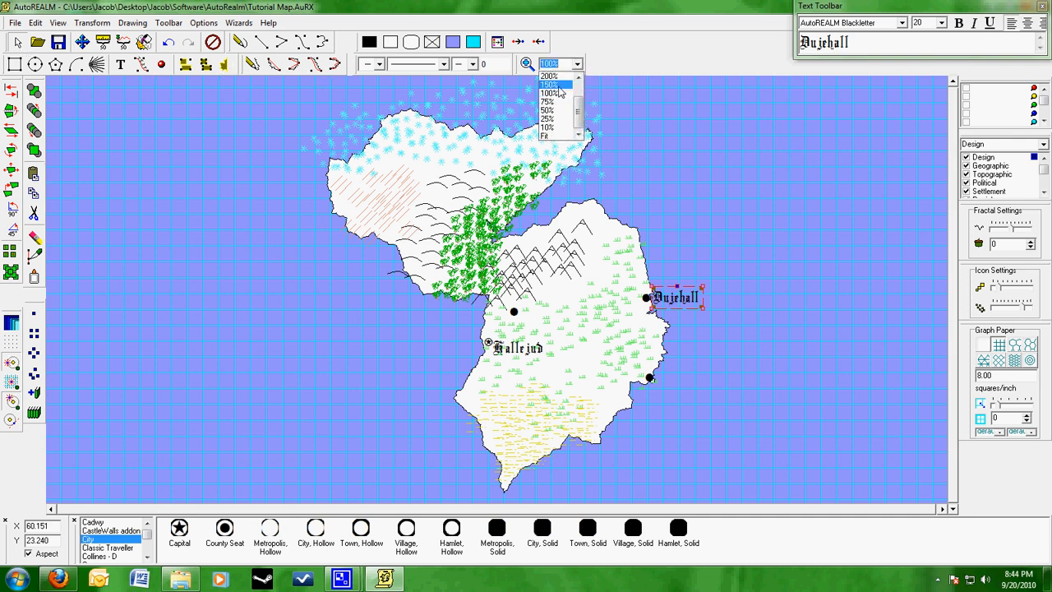
pyautogui.click(548, 85)
pyautogui.click(577, 63)
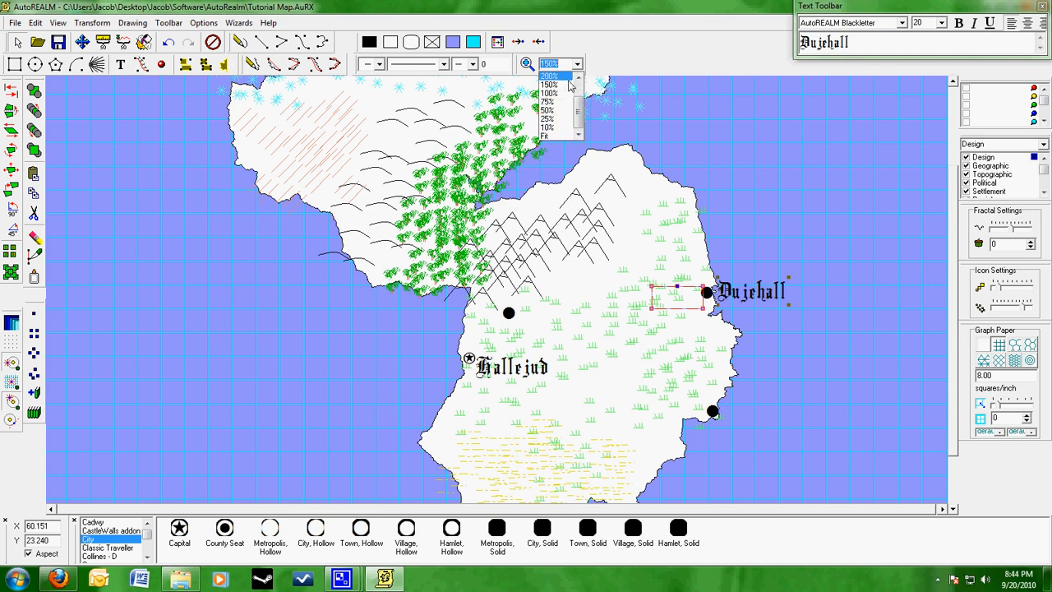
pyautogui.click(567, 75)
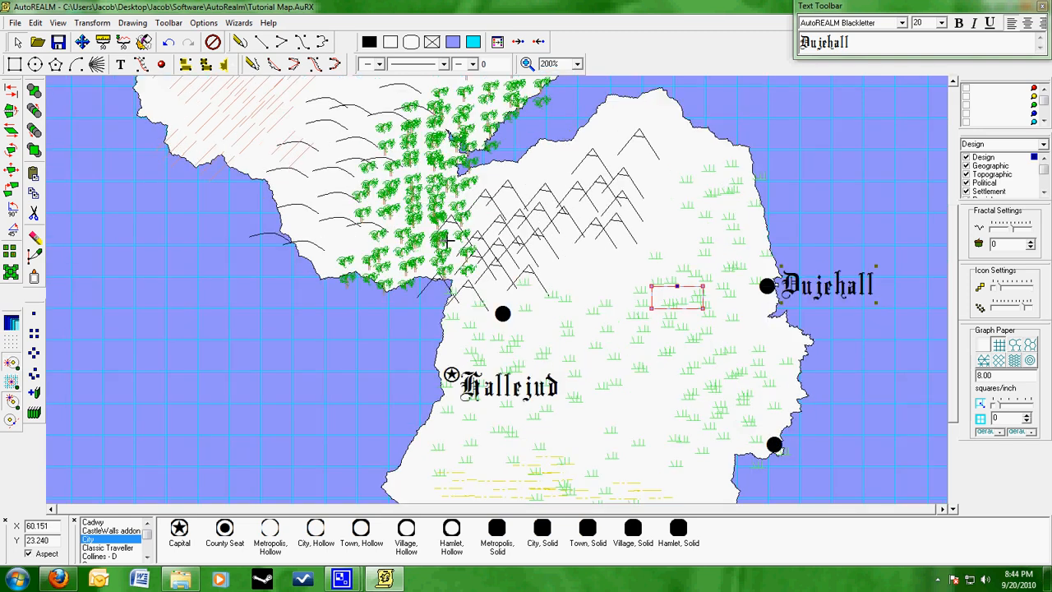
pyautogui.click(17, 43)
pyautogui.click(424, 210)
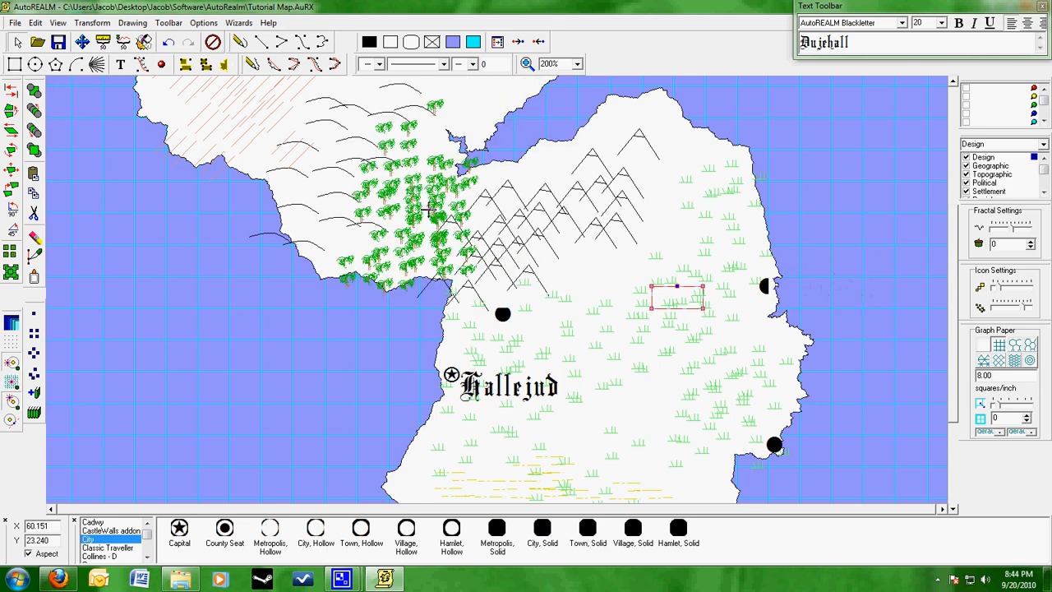
pyautogui.click(38, 97)
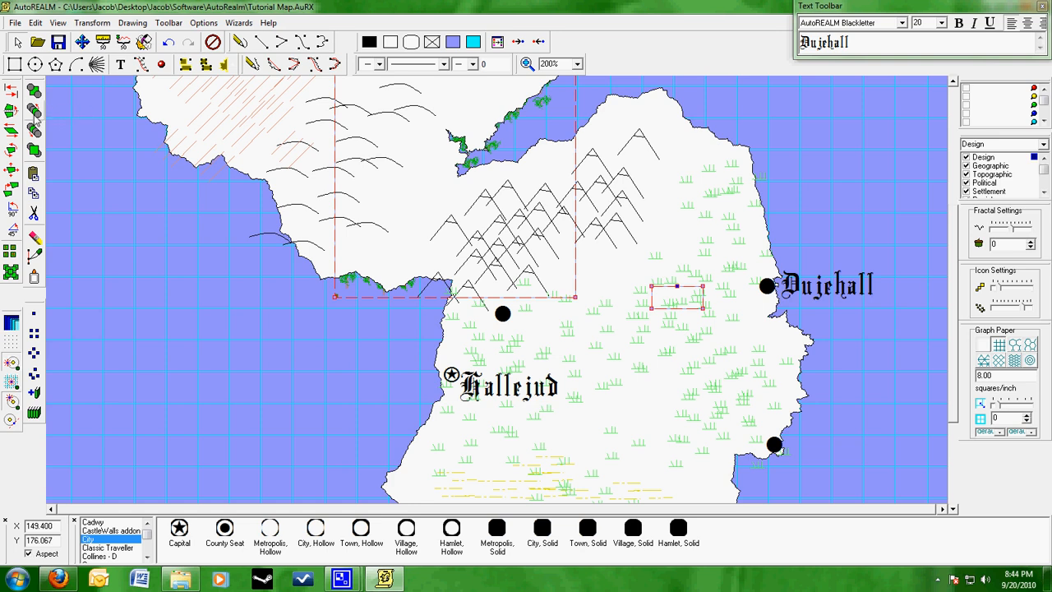
pyautogui.click(34, 131)
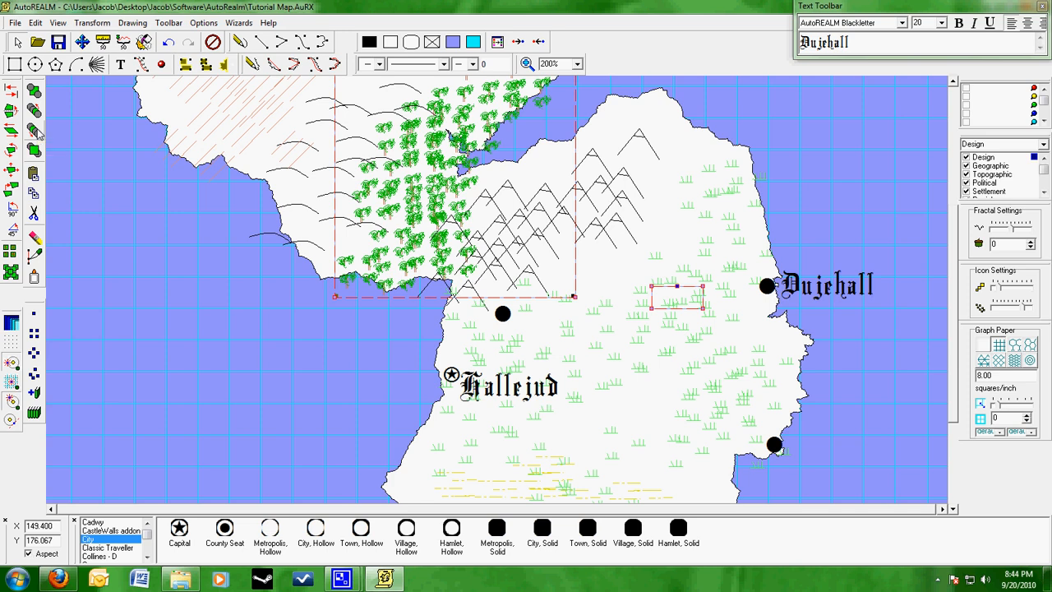
# - Select the mountain range and fit the whole map in view
pyautogui.click(618, 230)
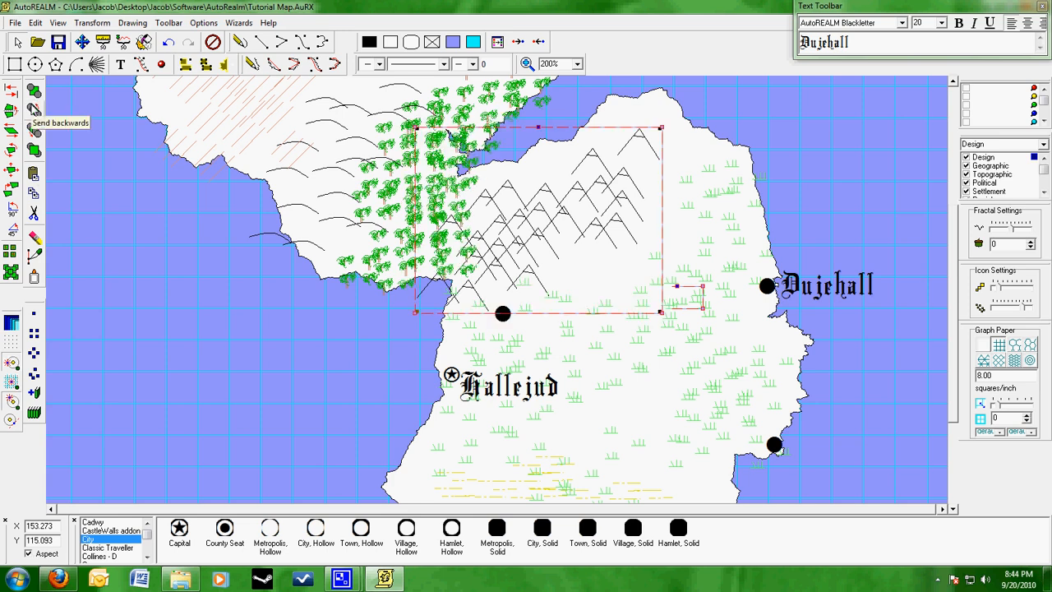
pyautogui.click(82, 41)
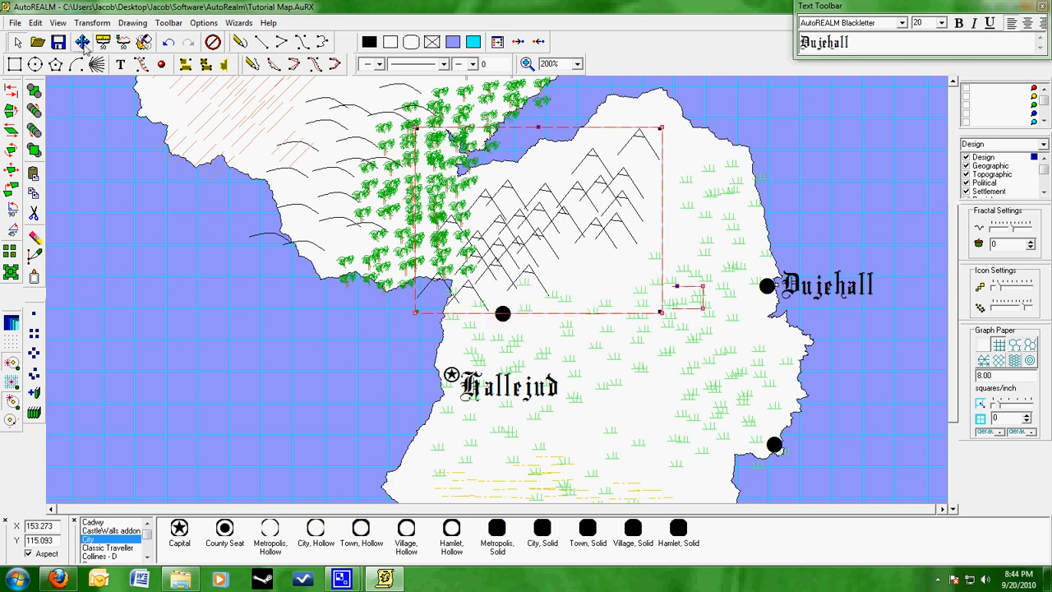
pyautogui.moveTo(279, 287); pyautogui.dragTo(431, 366)
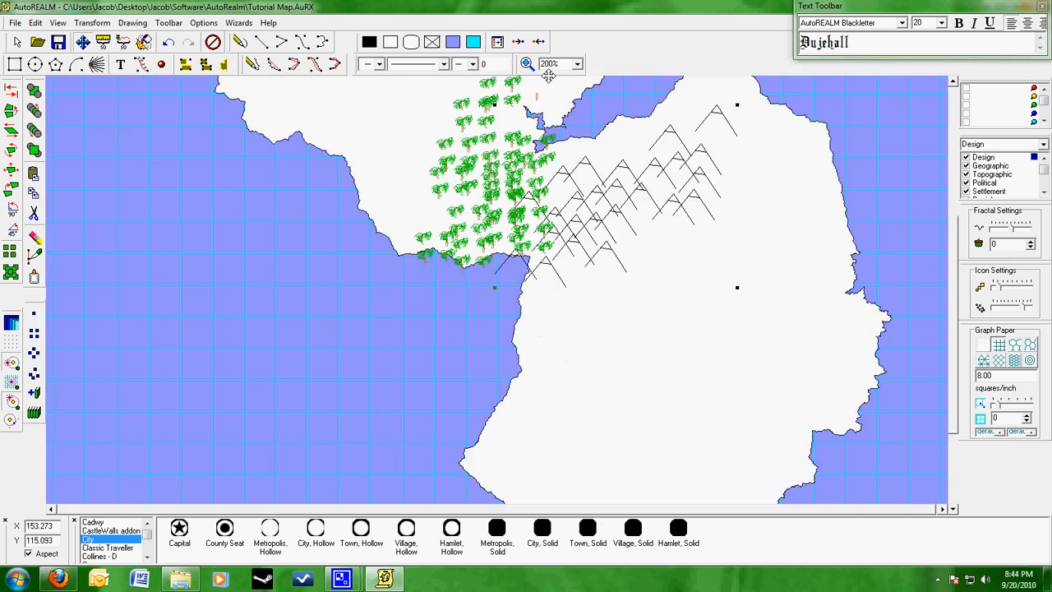
pyautogui.click(576, 64)
pyautogui.click(571, 136)
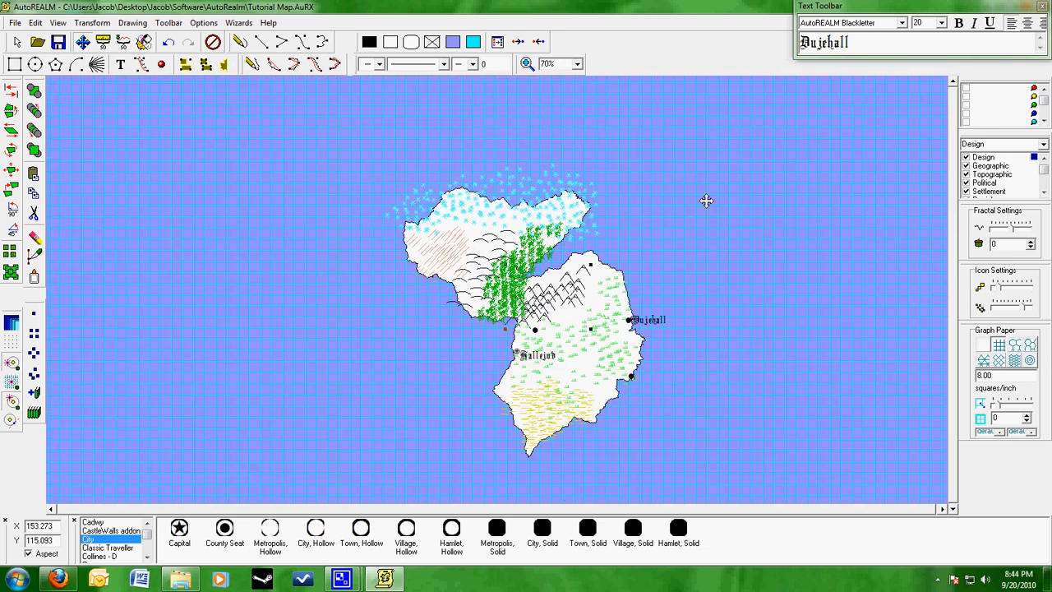
# - Select the whole map and shift it slightly toward the upper left of the sea, leaving nothing selected
pyautogui.click(17, 42)
pyautogui.click(366, 329)
pyautogui.moveTo(324, 145); pyautogui.dragTo(630, 418)
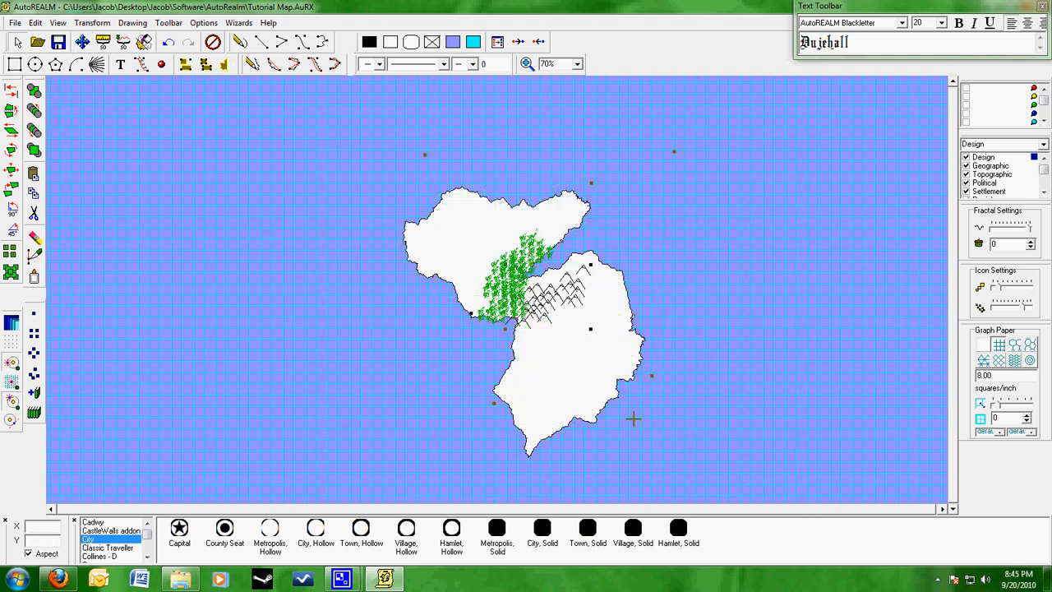
pyautogui.moveTo(382, 338); pyautogui.dragTo(342, 317)
pyautogui.click(271, 269)
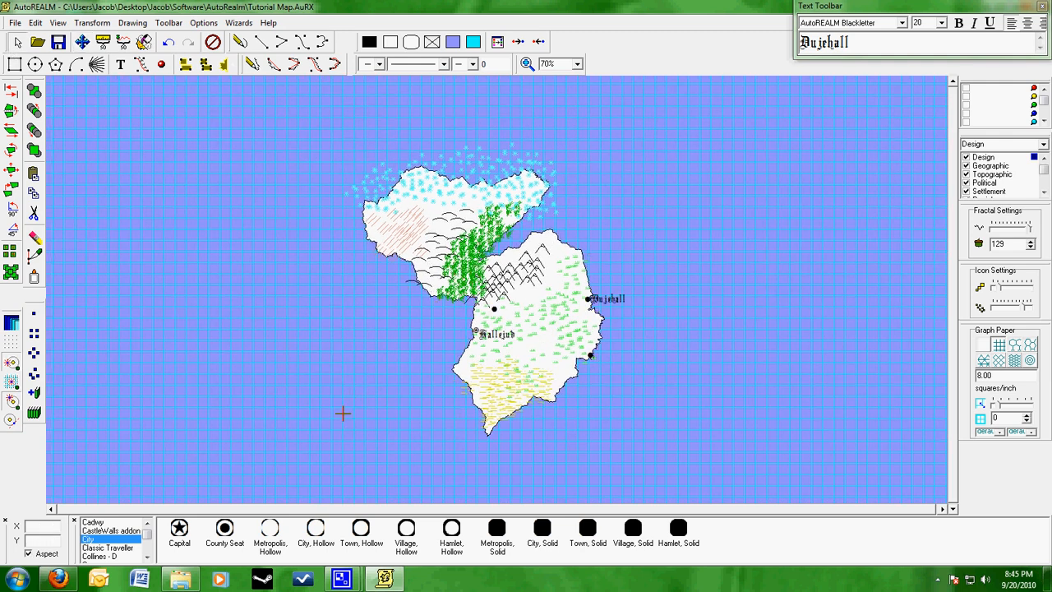
# - Browse the icon collections, including Cadwy, CastleWalls addon, Classic Traveller, Collines - D and Compass
pyautogui.click(148, 558)
pyautogui.click(148, 558)
pyautogui.click(148, 557)
pyautogui.scroll(1, 108, 527)
pyautogui.click(107, 523)
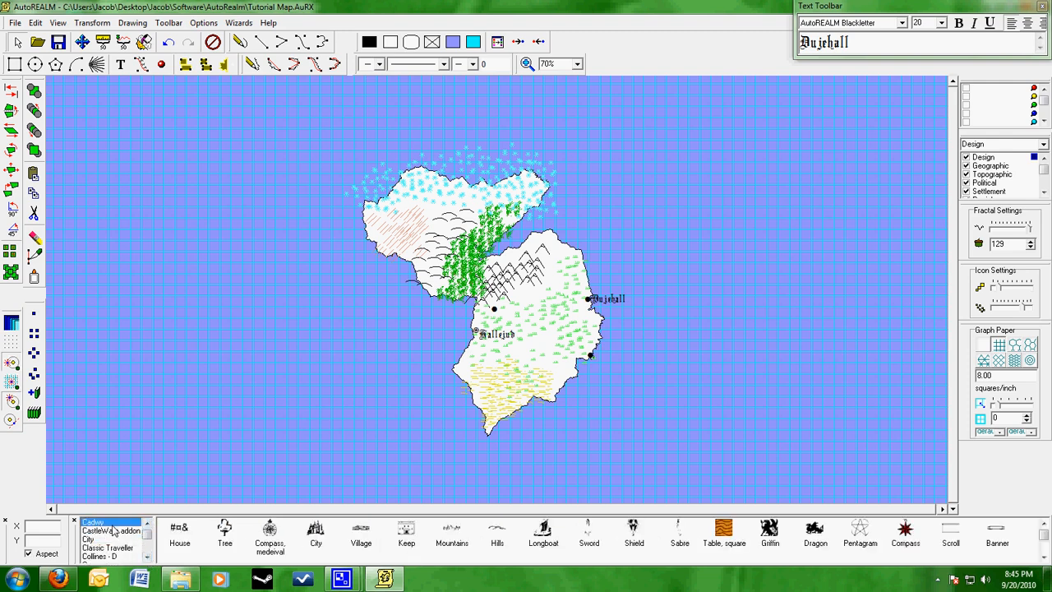
pyautogui.click(114, 531)
pyautogui.click(147, 557)
pyautogui.click(121, 541)
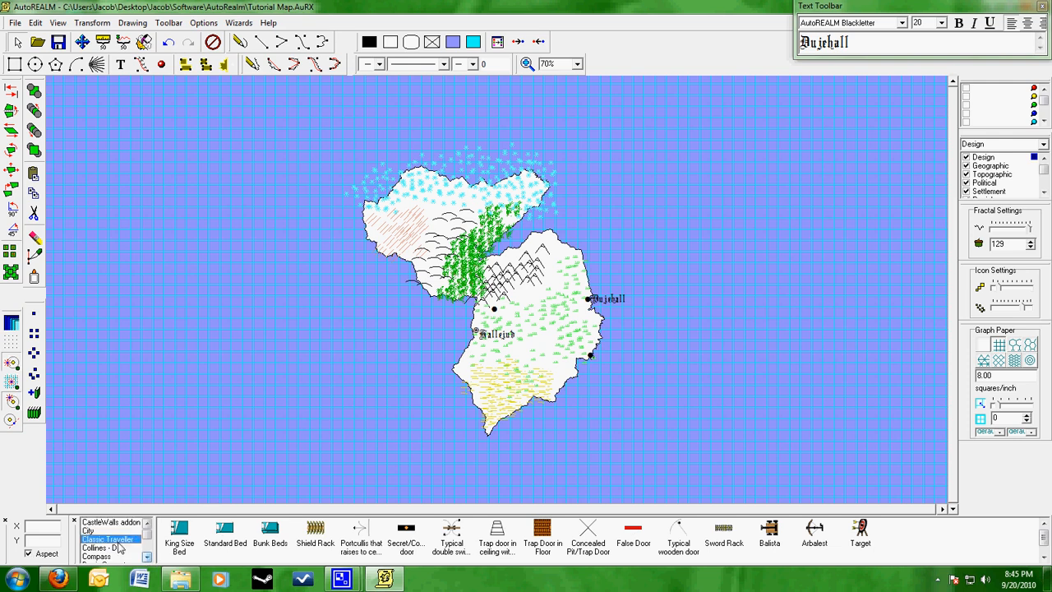
pyautogui.click(112, 548)
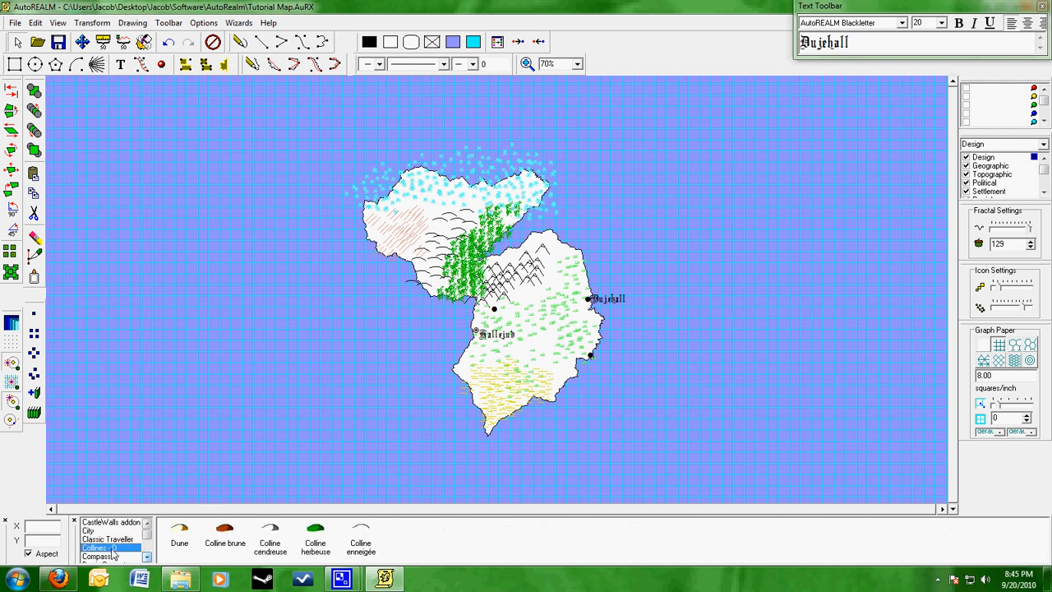
pyautogui.click(111, 555)
pyautogui.click(112, 538)
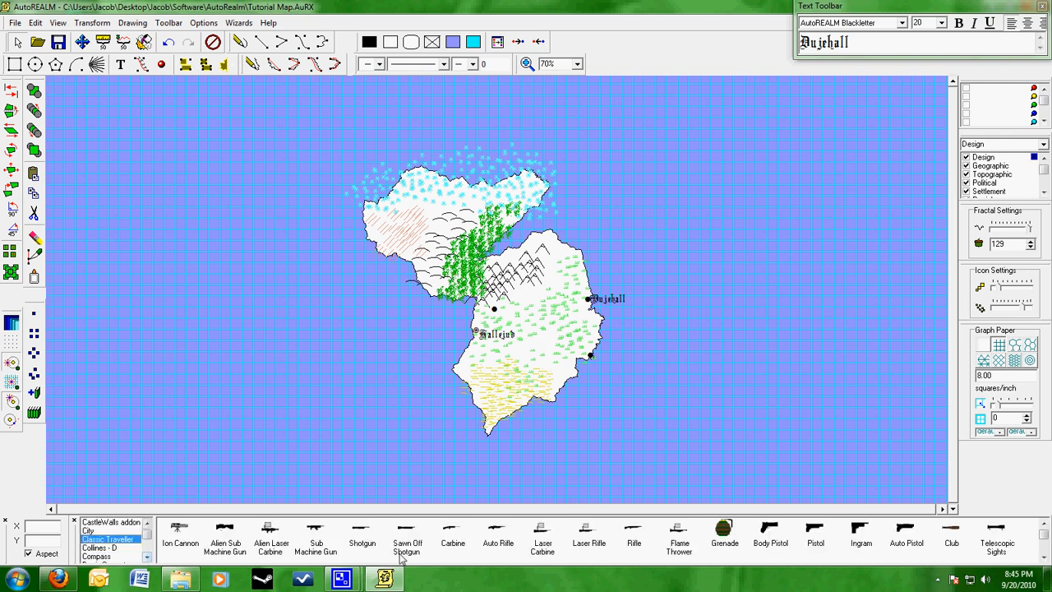
pyautogui.scroll(-3, 144, 559)
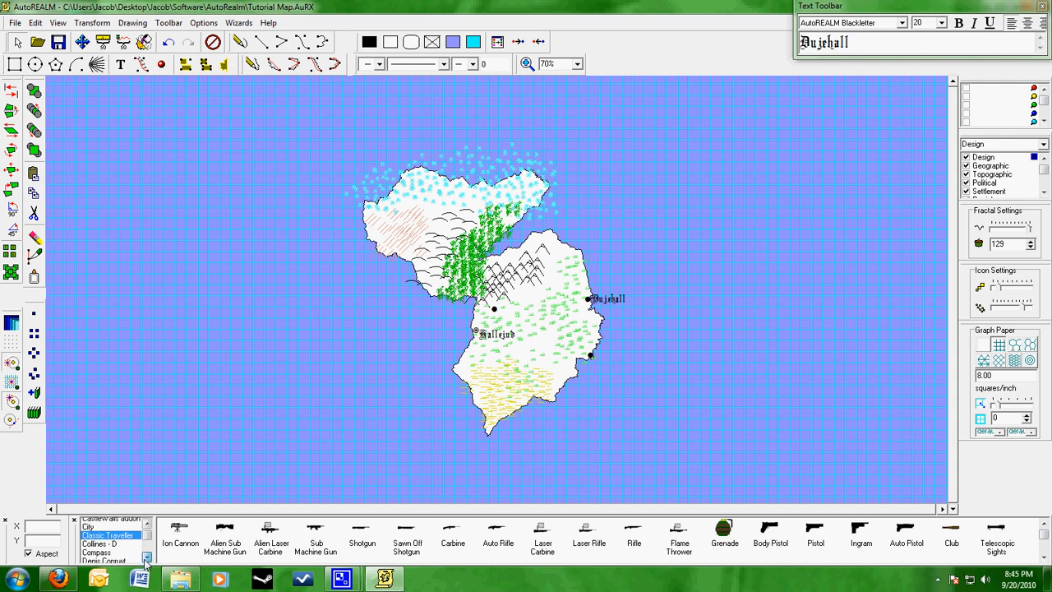
pyautogui.scroll(-5, 148, 560)
# - Try placing a House Type A, 2x4, X-shaped icon from Houses_v01_3 in the sea east of the landmass, and undo it
pyautogui.click(121, 540)
pyautogui.click(314, 538)
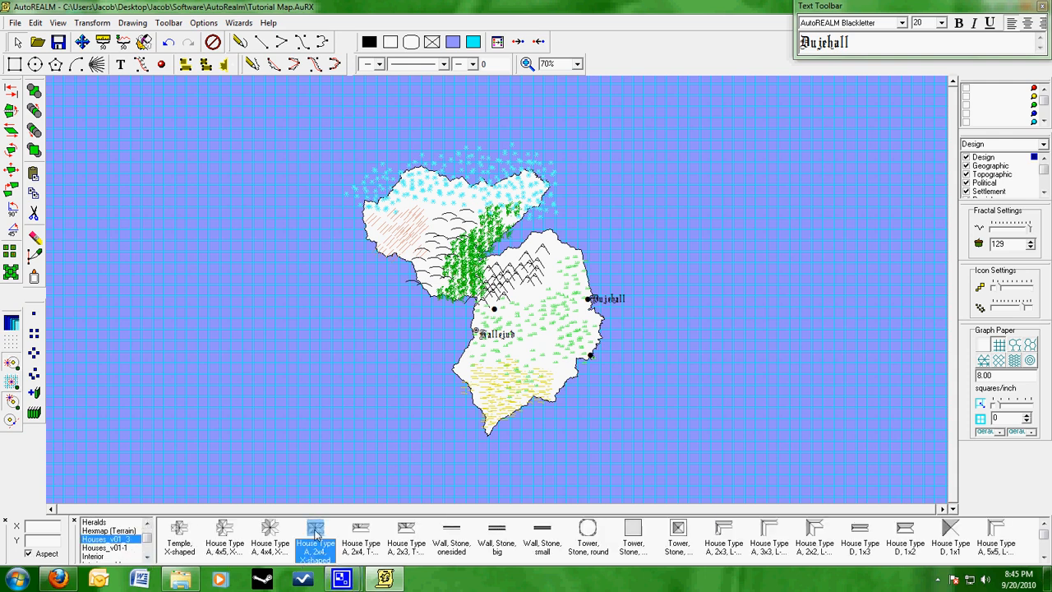
pyautogui.click(676, 364)
pyautogui.hotkey('ctrl', 'z')
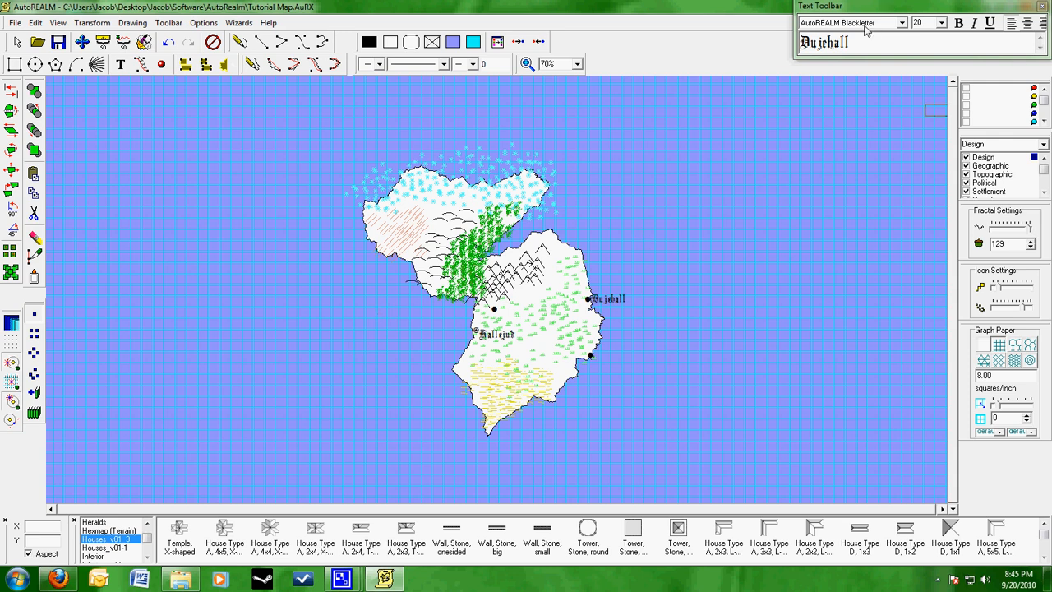
# - Close the Text Toolbar and select every object of the map
pyautogui.click(1040, 7)
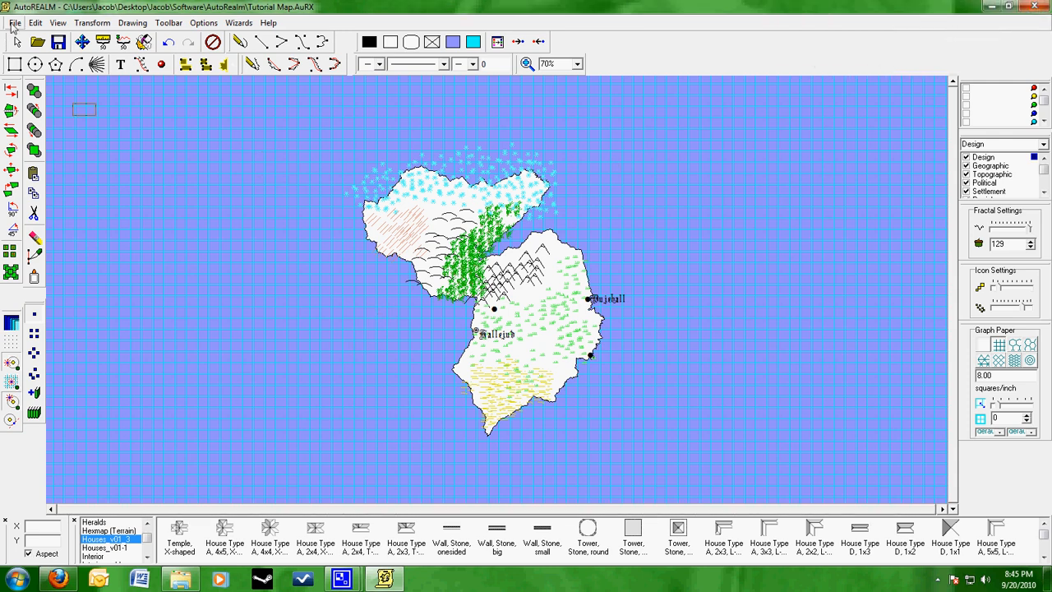
pyautogui.click(15, 43)
pyautogui.moveTo(268, 131); pyautogui.dragTo(676, 460)
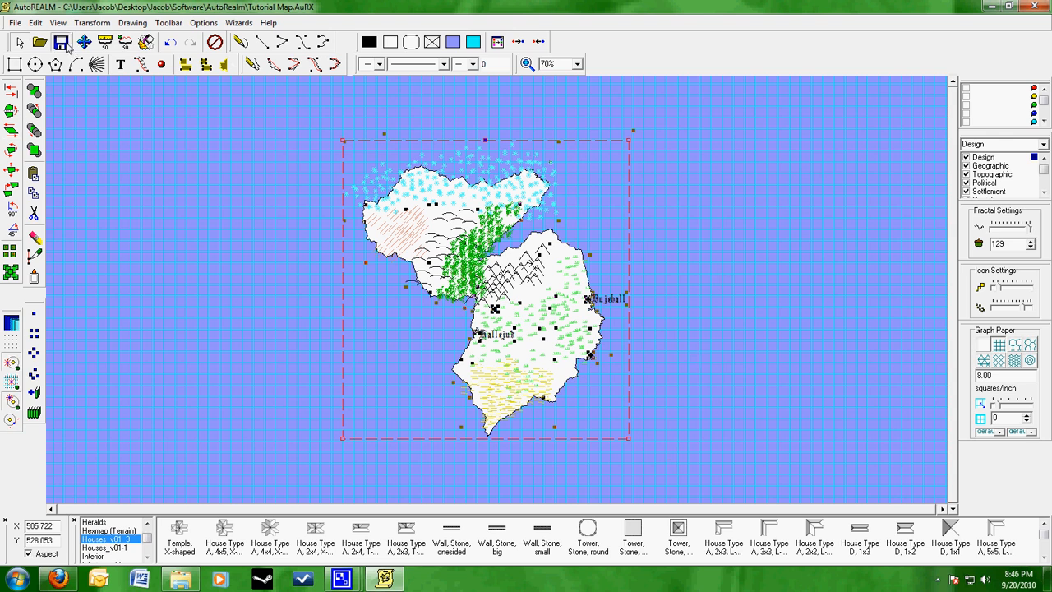
# - Close the tutorial map and exit the mapping program
pyautogui.click(1034, 8)
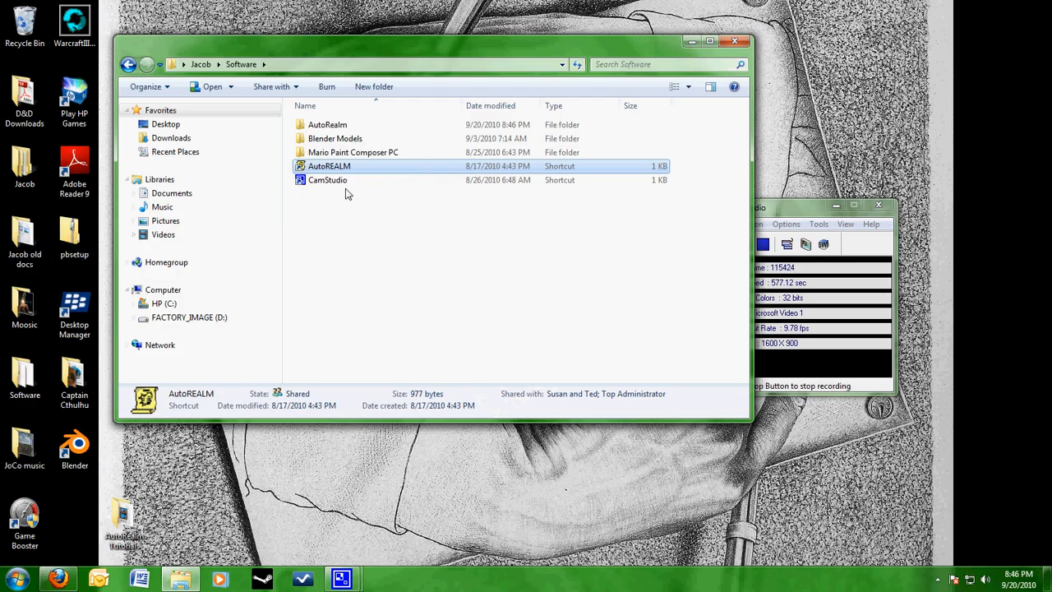